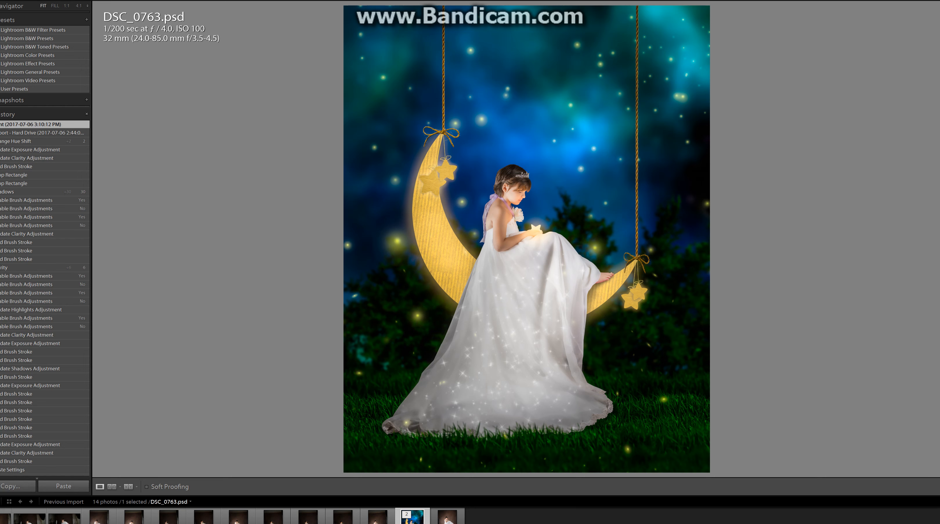
Display the original DSC_0763.NEF photo, then switch to Photoshop with the whole DSC_0763.psd canvas in view.
{"action": "left_click", "coordinate": [446, 517]}
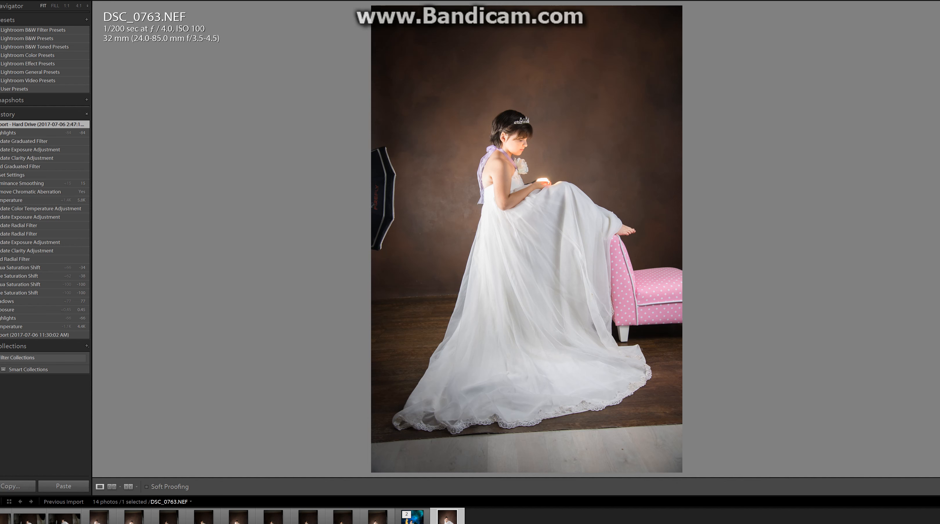
{"action": "left_click", "coordinate": [333, 517]}
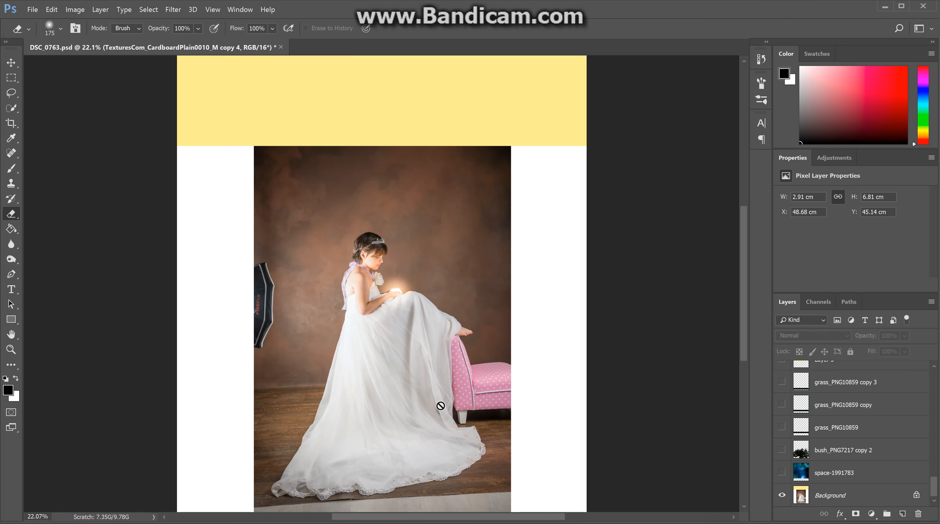
{"action": "scroll", "coordinate": [440, 406], "scroll_direction": "down", "scroll_amount": 3}
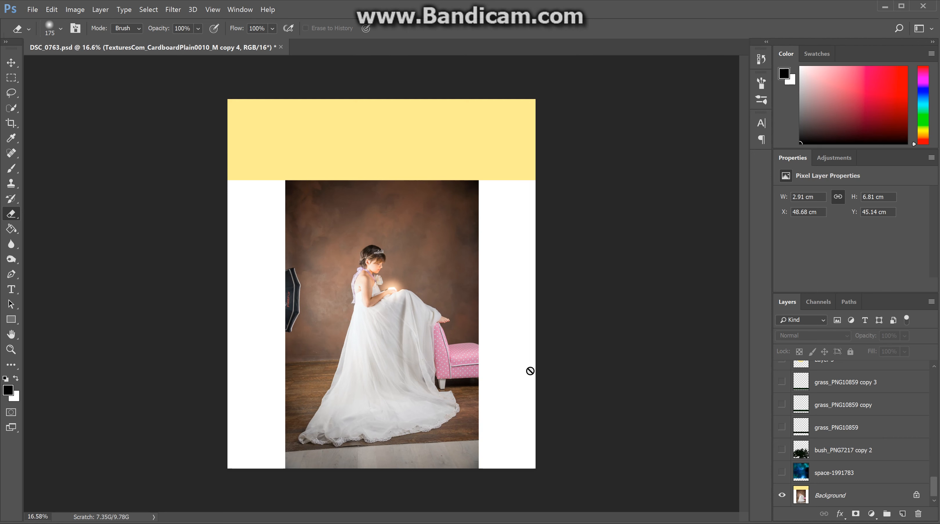
{"action": "scroll", "coordinate": [819, 477], "scroll_direction": "up", "scroll_amount": 3}
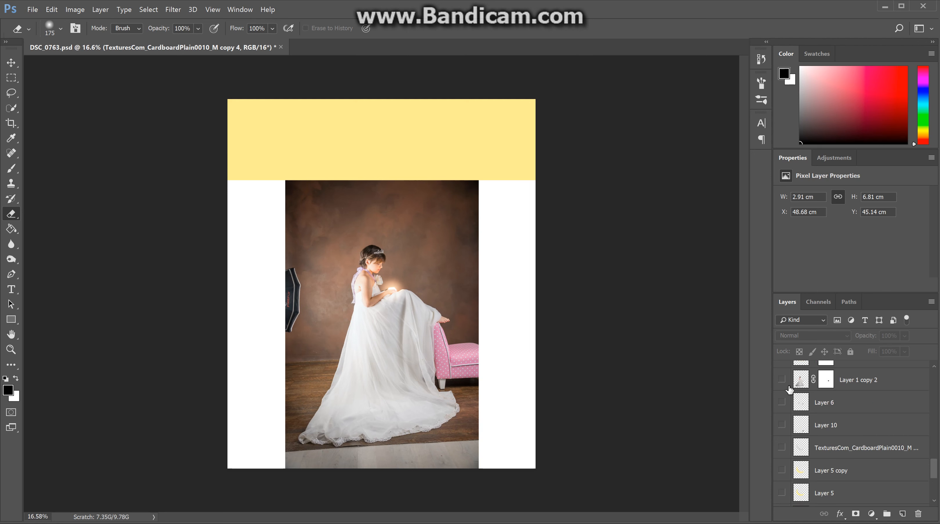
{"action": "left_click", "coordinate": [782, 379]}
{"action": "scroll", "coordinate": [781, 389], "scroll_direction": "up", "scroll_amount": 3}
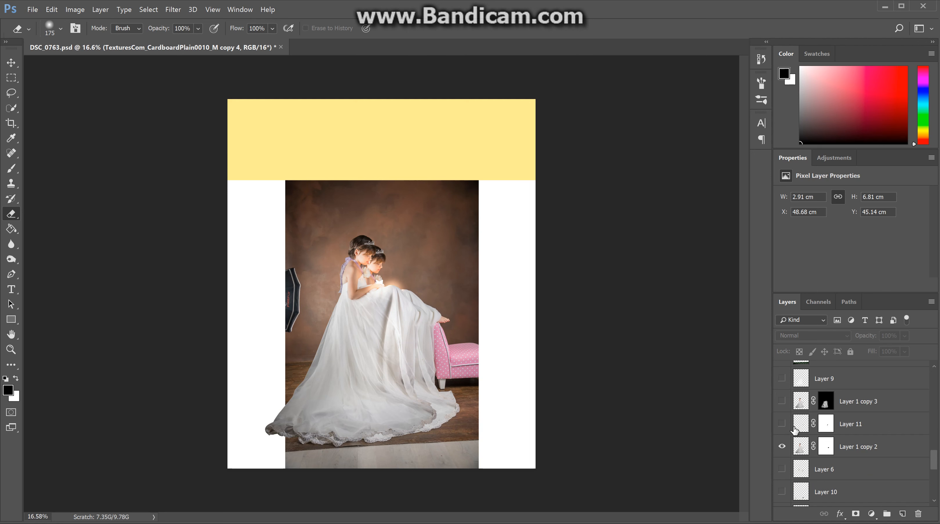
{"action": "left_click_drag", "start_coordinate": [782, 404], "coordinate": [782, 425]}
{"action": "left_click", "coordinate": [782, 401]}
{"action": "left_click", "coordinate": [782, 446]}
{"action": "left_click", "coordinate": [782, 424]}
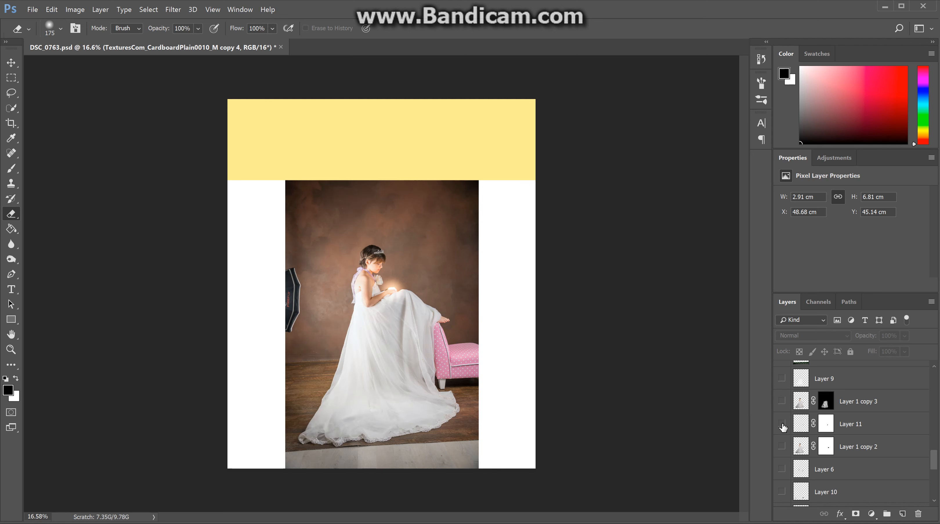
Show the space-1991783 layer above the Background.
{"action": "scroll", "coordinate": [819, 413], "scroll_direction": "down", "scroll_amount": 5}
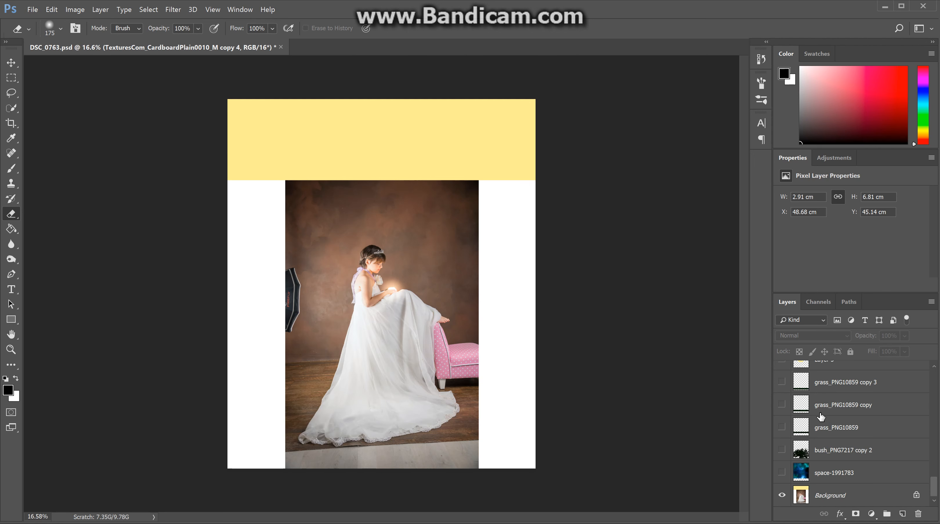
{"action": "left_click", "coordinate": [780, 473]}
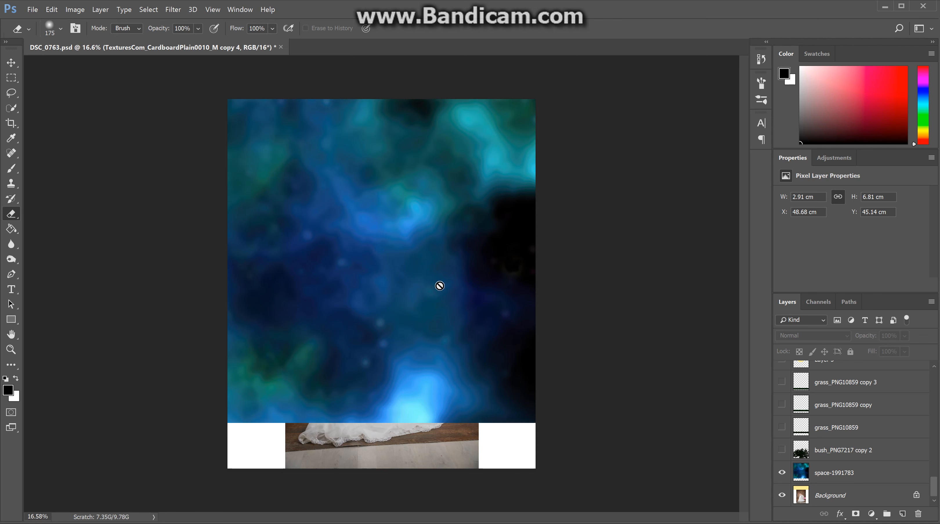
Place the space-1991783 image from the Downloads folder as an embedded object.
{"action": "left_click", "coordinate": [33, 10]}
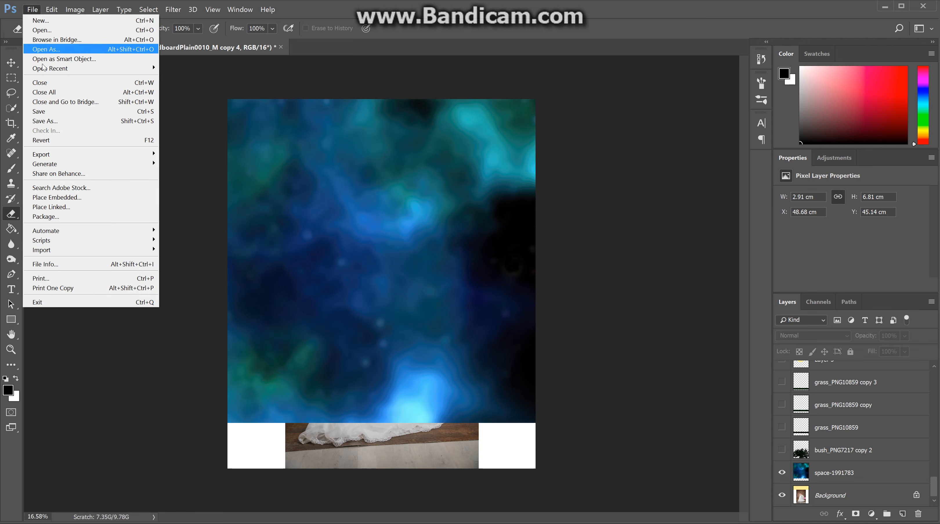
{"action": "left_click", "coordinate": [58, 197]}
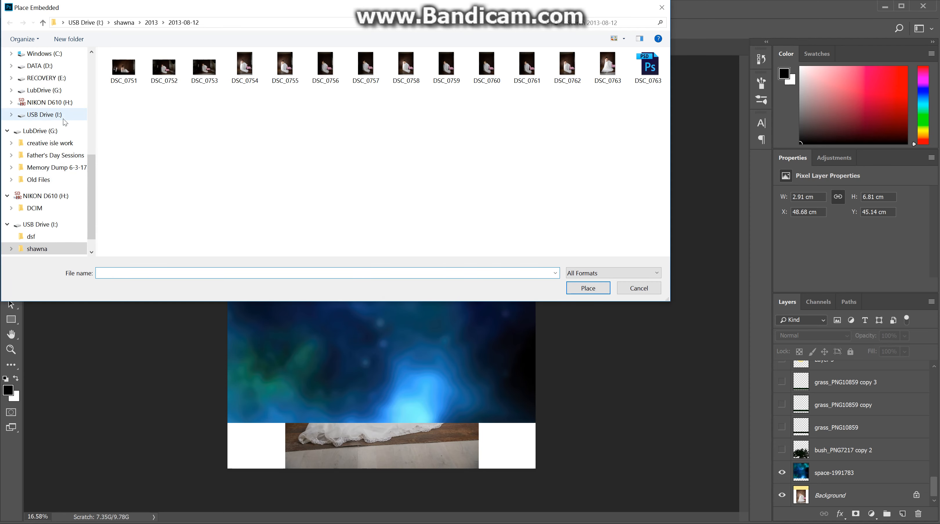
{"action": "scroll", "coordinate": [63, 76], "scroll_direction": "up", "scroll_amount": 3}
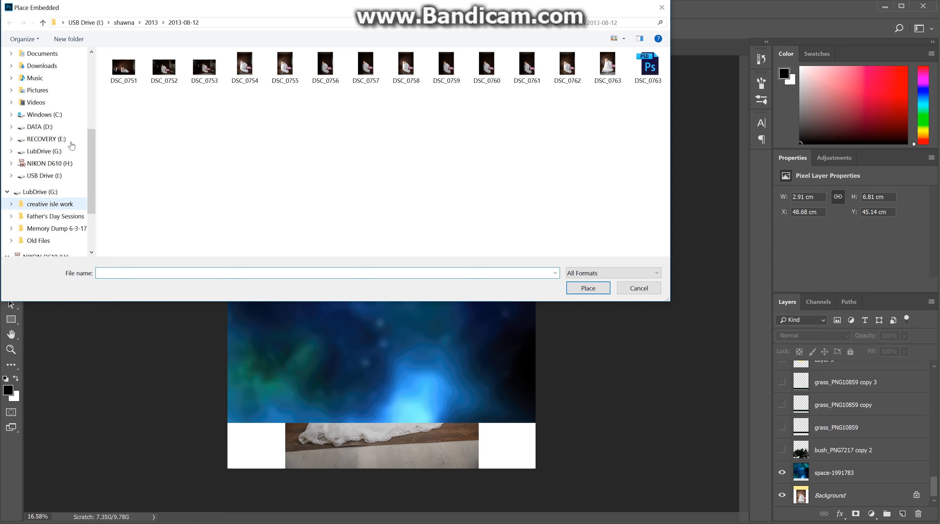
{"action": "left_click", "coordinate": [59, 72]}
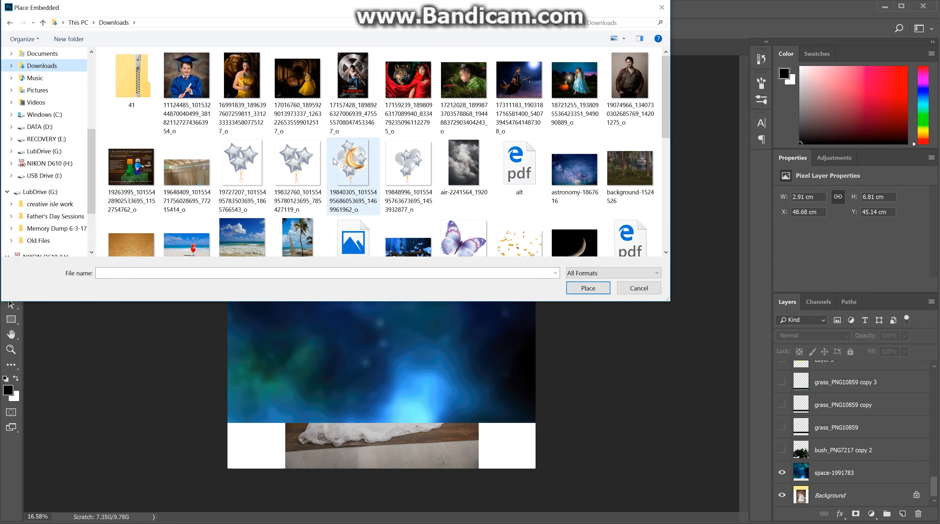
{"action": "scroll", "coordinate": [334, 160], "scroll_direction": "down", "scroll_amount": 2}
{"action": "scroll", "coordinate": [335, 160], "scroll_direction": "down", "scroll_amount": 3}
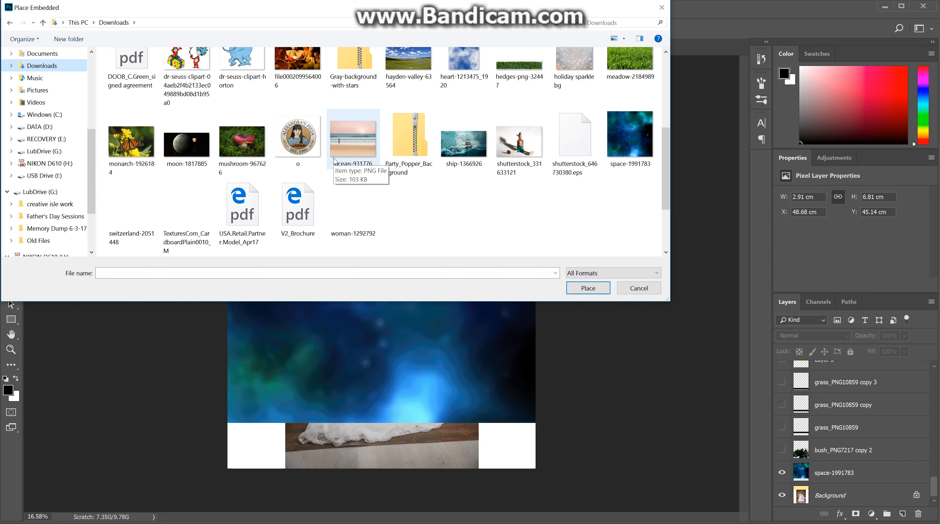
{"action": "left_click", "coordinate": [612, 133]}
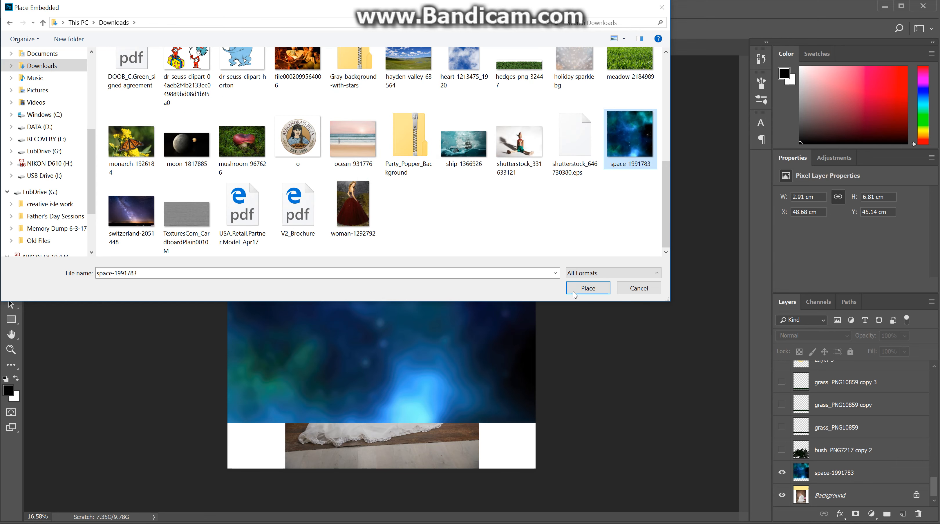
{"action": "left_click", "coordinate": [576, 290]}
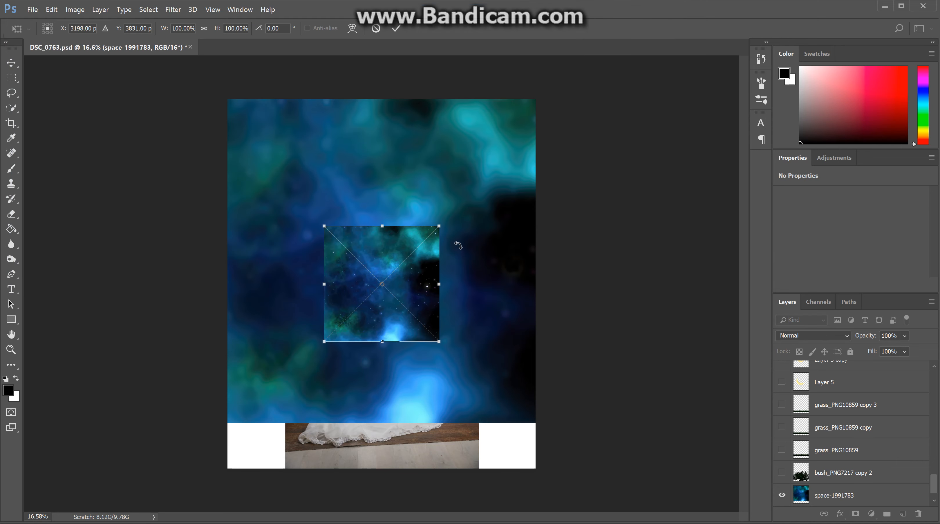
Scale the placed space image to about 296% and move it up to the canvas's upper edge.
{"action": "left_click_drag", "start_coordinate": [440, 227], "coordinate": [553, 113]}
{"action": "left_click_drag", "start_coordinate": [536, 148], "coordinate": [536, 134]}
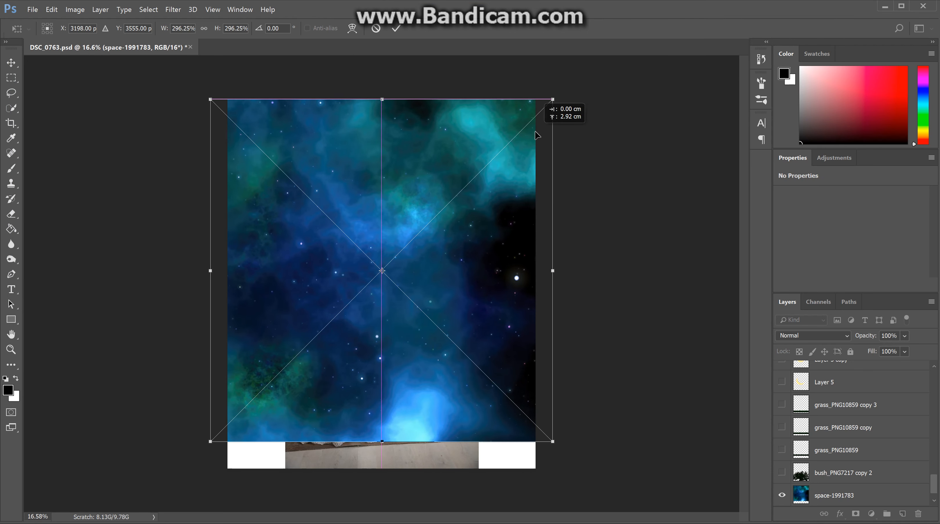
{"action": "left_click", "coordinate": [397, 28]}
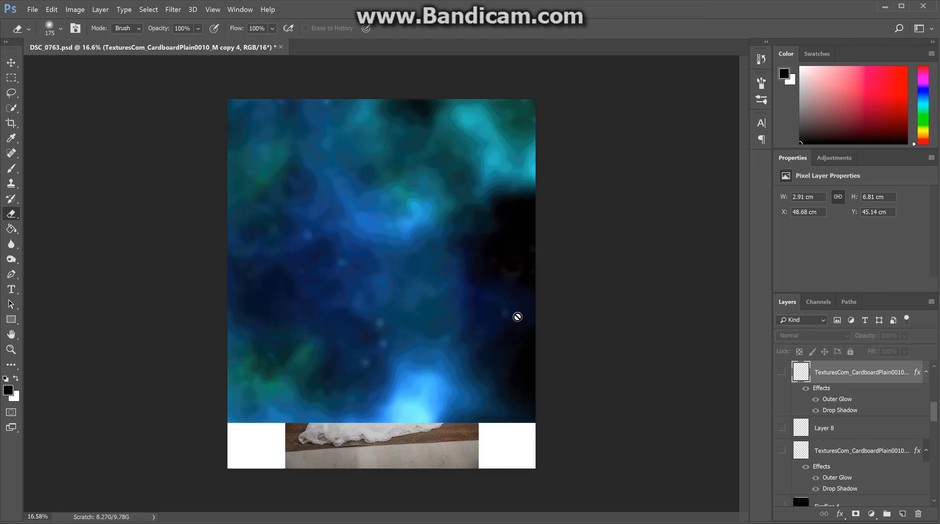
Place the grass_PNG10859 image from the Desktop folder as an embedded object.
{"action": "scroll", "coordinate": [802, 447], "scroll_direction": "down", "scroll_amount": 2}
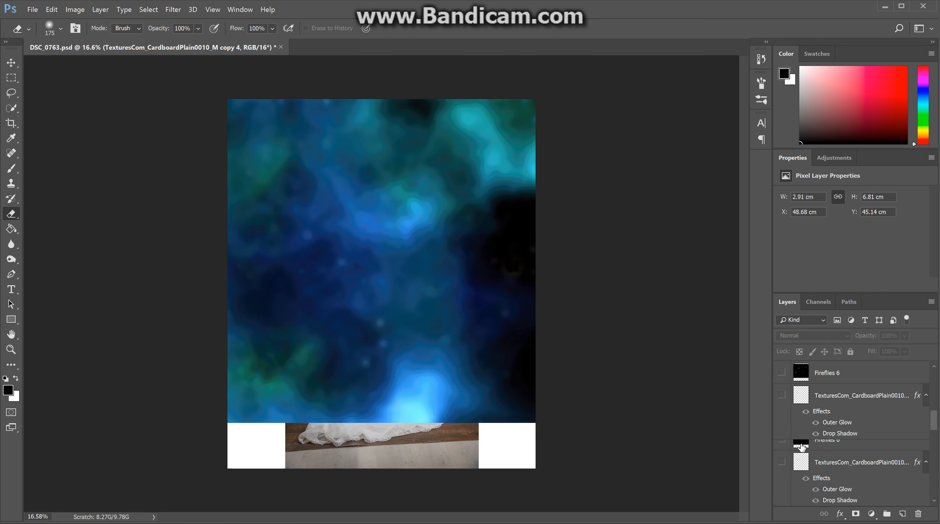
{"action": "scroll", "coordinate": [802, 446], "scroll_direction": "down", "scroll_amount": 5}
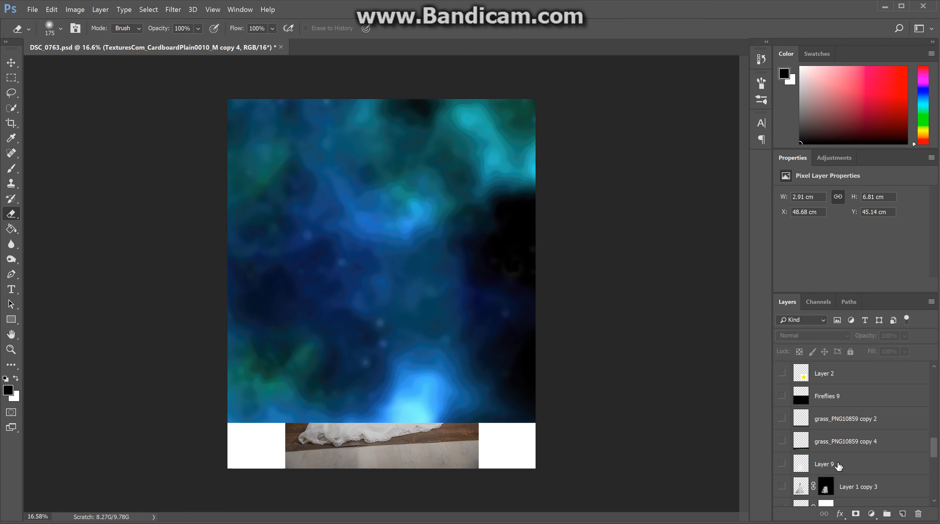
{"action": "left_click", "coordinate": [31, 10]}
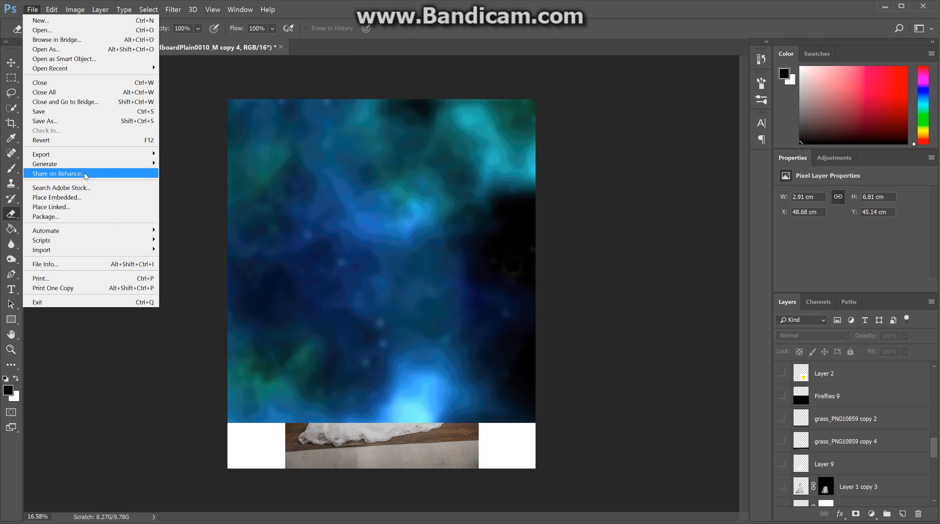
{"action": "left_click", "coordinate": [78, 198]}
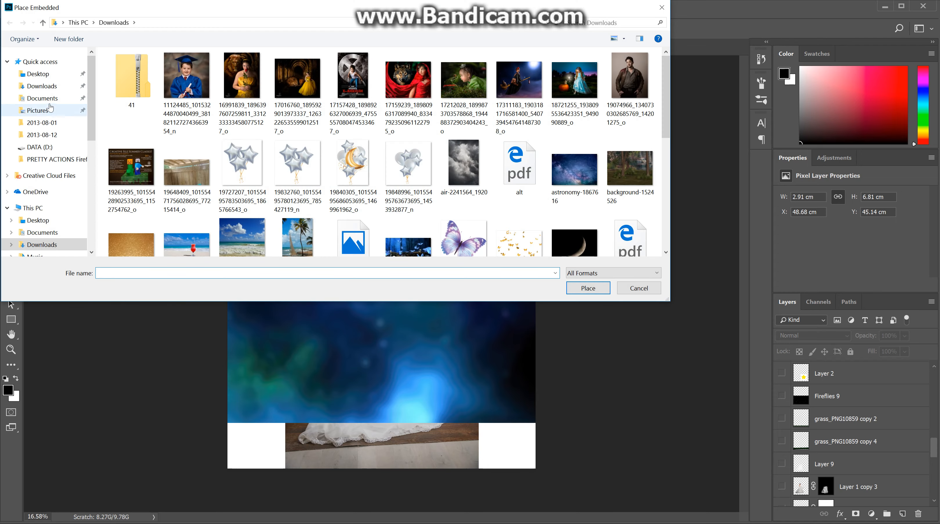
{"action": "left_click", "coordinate": [45, 74]}
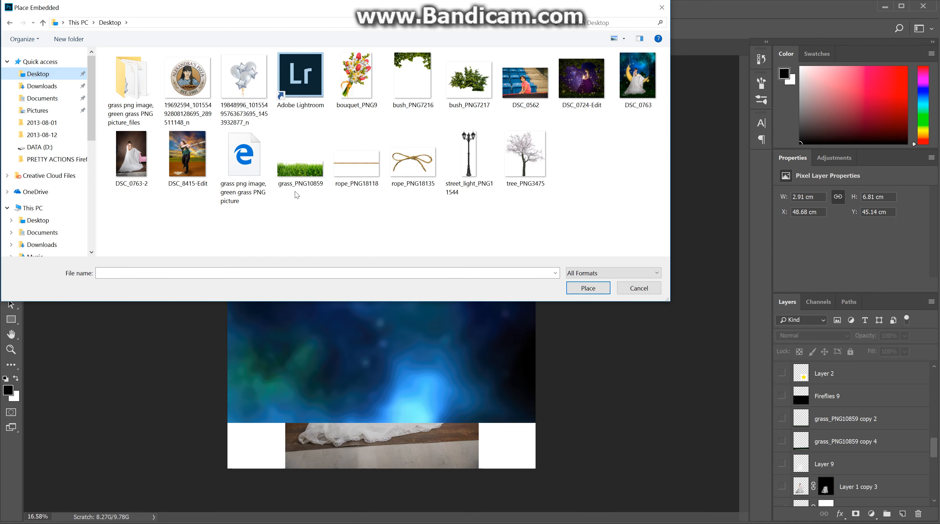
{"action": "left_click", "coordinate": [312, 172]}
{"action": "left_click", "coordinate": [588, 287]}
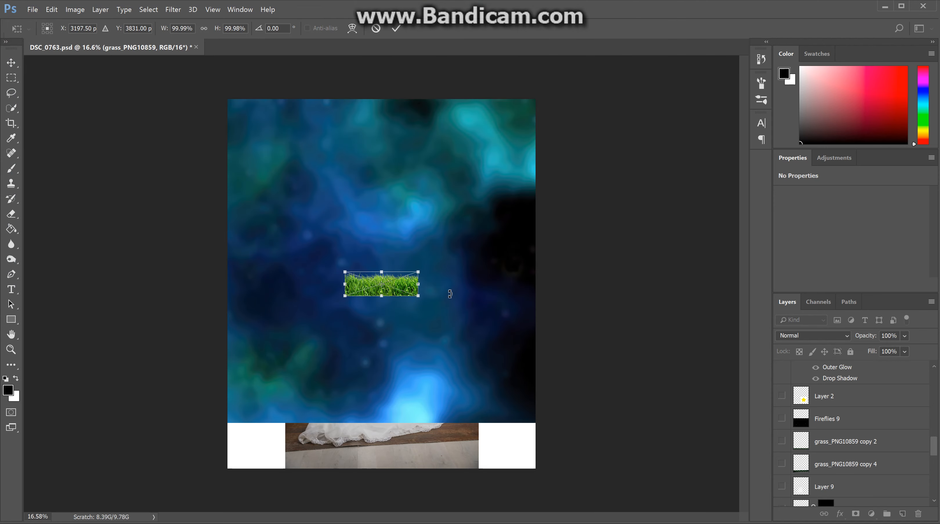
Scale the placed grass to about 218%, position it in the canvas's lower-left corner and commit the placement.
{"action": "left_click_drag", "start_coordinate": [418, 271], "coordinate": [461, 256]}
{"action": "left_click_drag", "start_coordinate": [427, 292], "coordinate": [340, 448]}
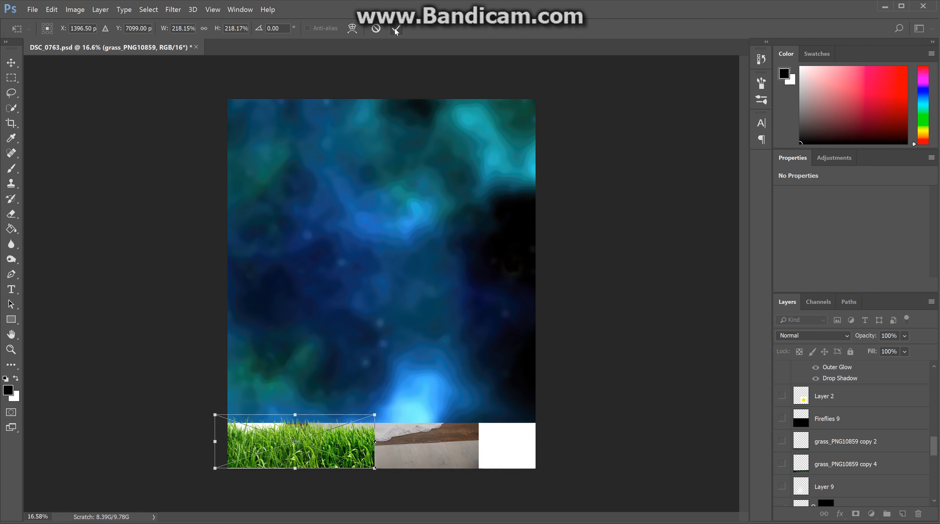
{"action": "left_click", "coordinate": [396, 28]}
Duplicate the grass and set the copy beside the original so the strip spans the canvas's lower edge.
{"action": "key", "text": "e"}
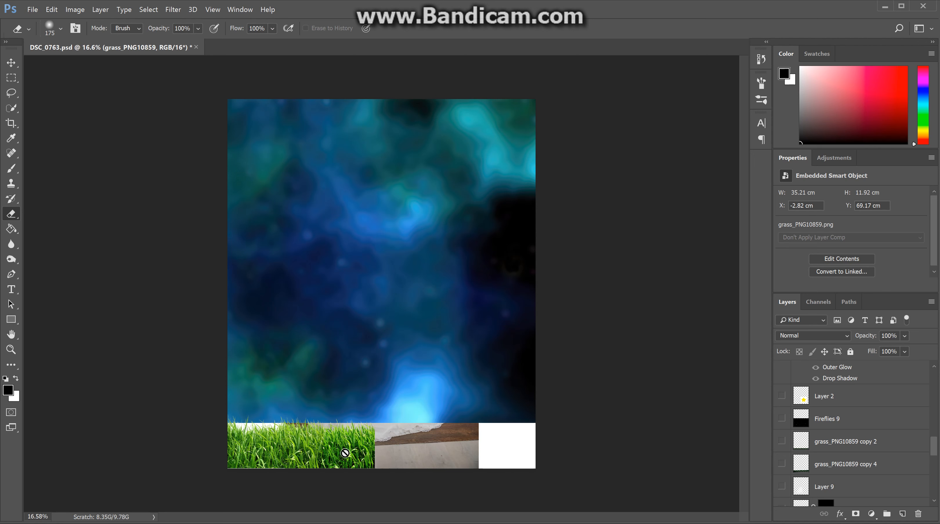
{"action": "key", "text": "v"}
{"action": "left_click_drag", "start_coordinate": [349, 454], "coordinate": [534, 454]}
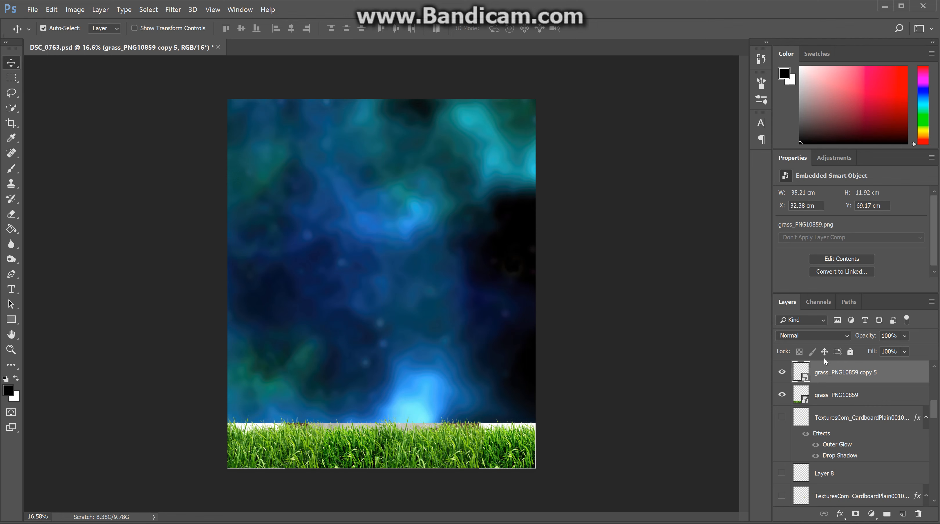
Rasterize both grass smart object layers together.
{"action": "left_click", "coordinate": [830, 397], "text": "shift"}
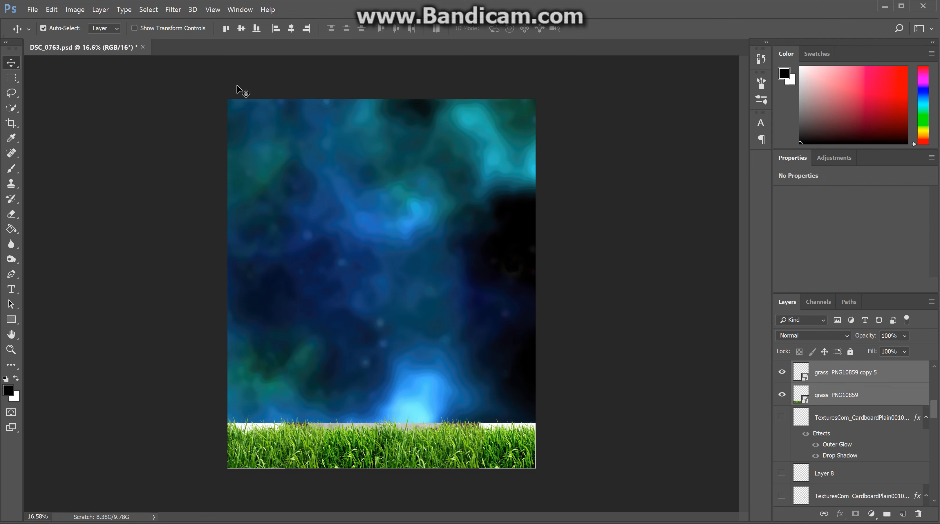
{"action": "left_click", "coordinate": [100, 10]}
{"action": "mouse_move", "coordinate": [199, 216]}
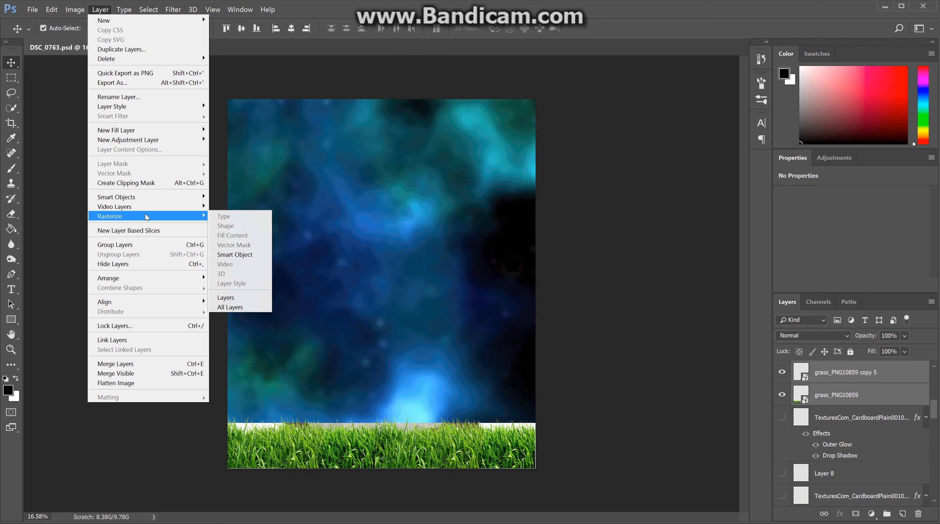
{"action": "left_click", "coordinate": [249, 255]}
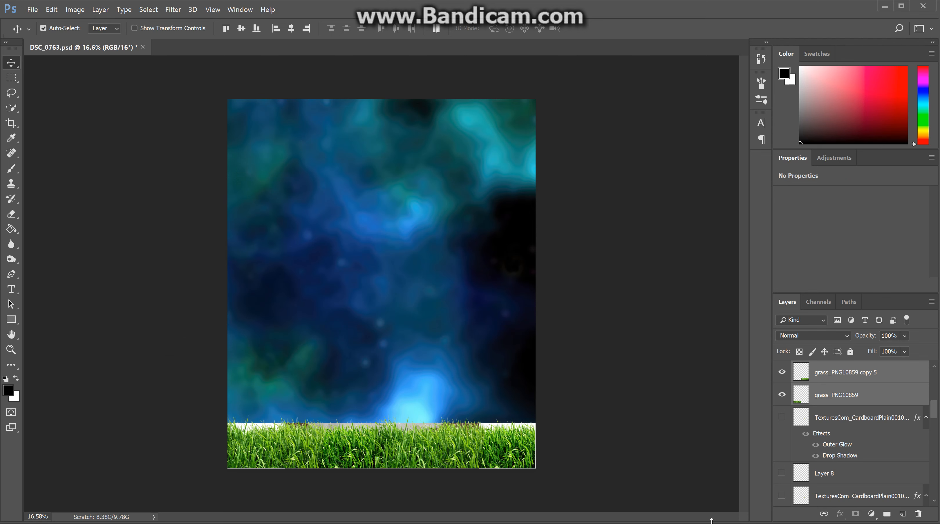
Merge the two grass layers into one layer and check it by toggling its visibility.
{"action": "left_click", "coordinate": [831, 372]}
{"action": "left_click", "coordinate": [848, 395], "text": "shift"}
{"action": "left_click", "coordinate": [845, 370]}
{"action": "key", "text": "Delete"}
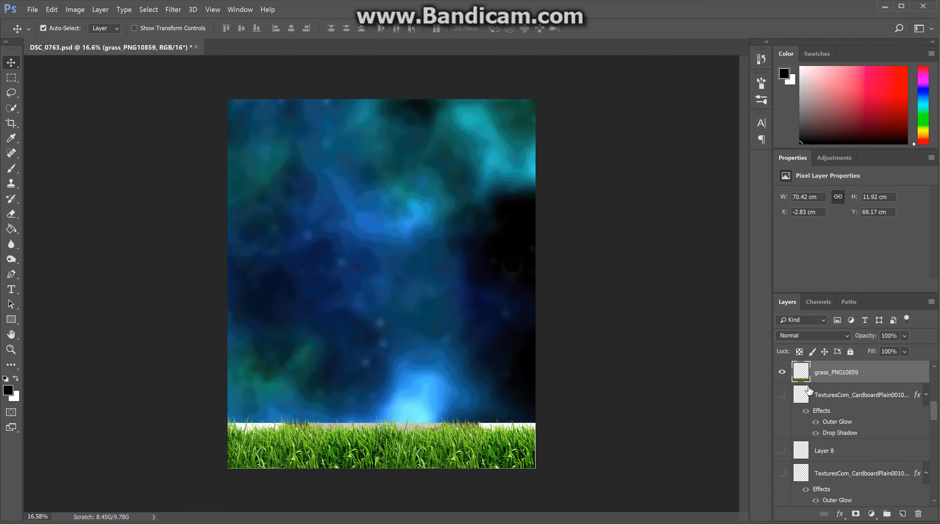
{"action": "left_click", "coordinate": [782, 372]}
{"action": "left_click", "coordinate": [783, 372]}
Darken the merged grass layer with a Brightness/Contrast adjustment, setting brightness to -150.
{"action": "left_click", "coordinate": [70, 12]}
{"action": "mouse_move", "coordinate": [110, 34]}
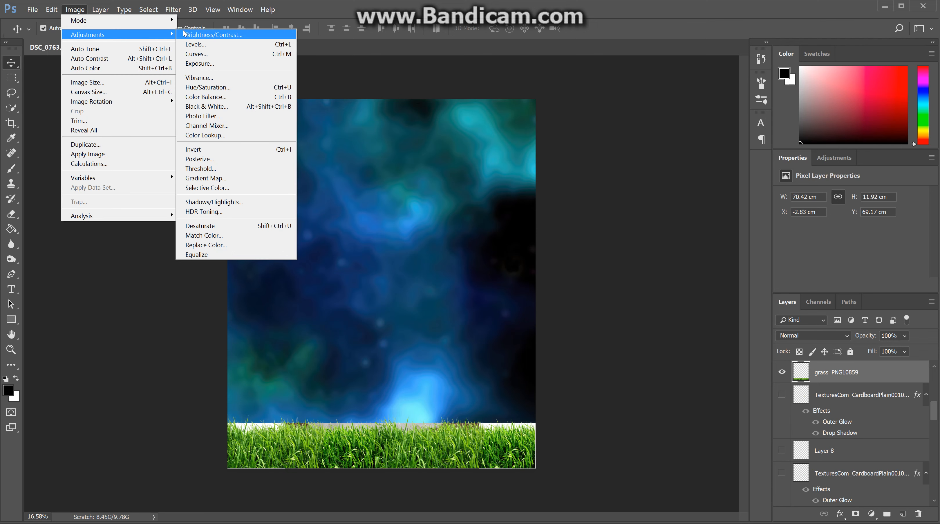
{"action": "left_click", "coordinate": [205, 35]}
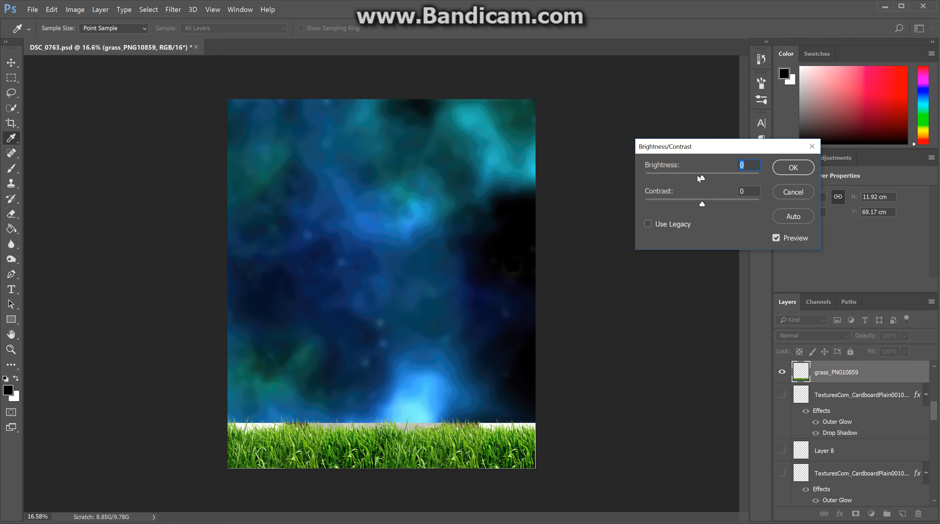
{"action": "left_click_drag", "start_coordinate": [704, 179], "coordinate": [620, 183]}
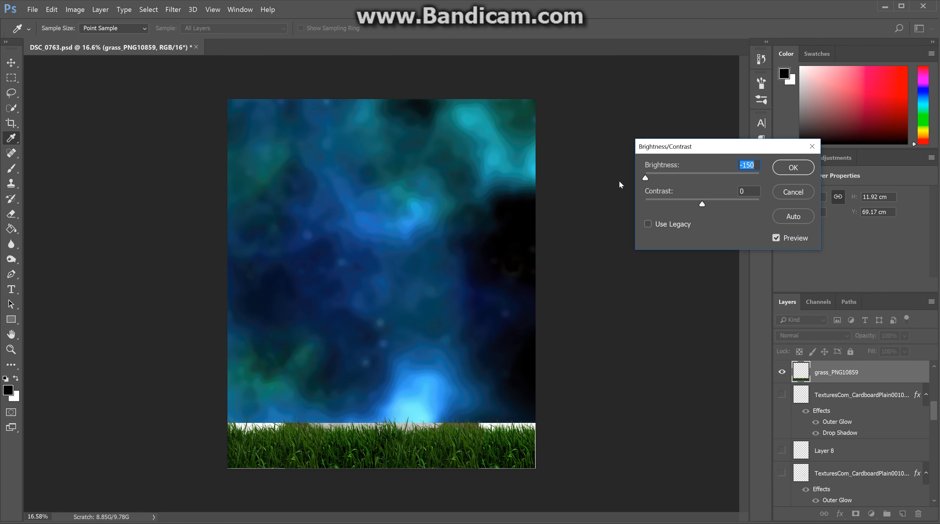
{"action": "left_click", "coordinate": [793, 168]}
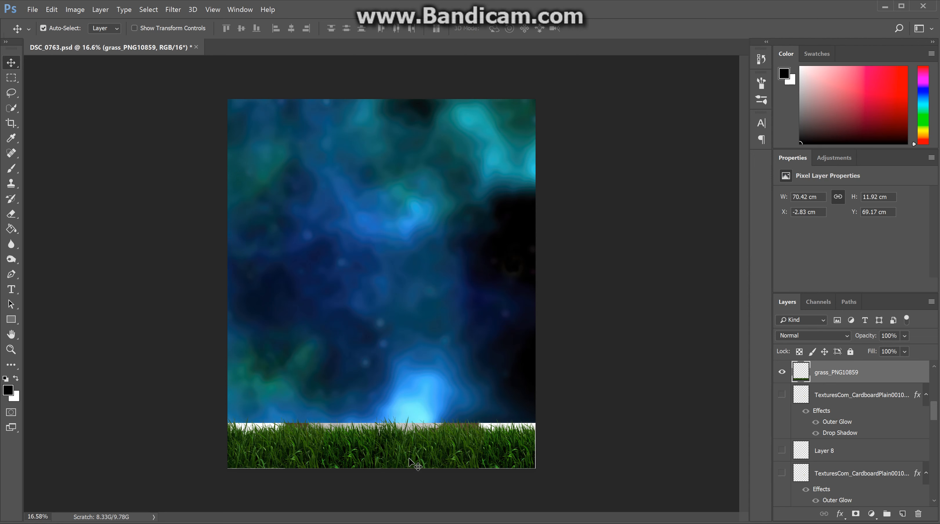
Move the dark grass strip up about 10 cm to cover the lower edge of the space background.
{"action": "left_click_drag", "start_coordinate": [410, 452], "coordinate": [413, 407]}
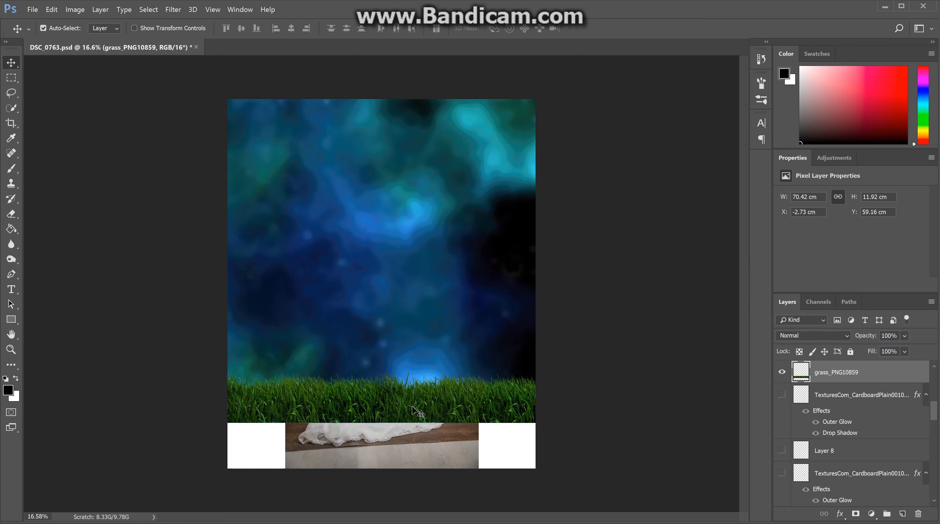
Duplicate the dark grass strip and move the copy straight down to the lower edge of the canvas.
{"action": "key", "text": "ctrl"}
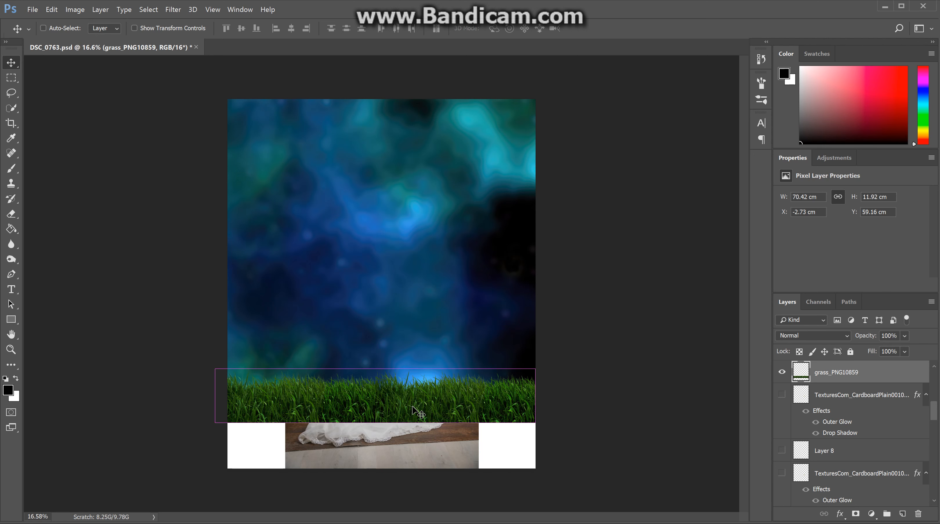
{"action": "key", "text": "ctrl+j"}
{"action": "left_click_drag", "start_coordinate": [413, 408], "coordinate": [413, 453]}
Soften the upper grass strip with a Gaussian Blur of 11.1 pixels radius.
{"action": "left_click", "coordinate": [417, 410]}
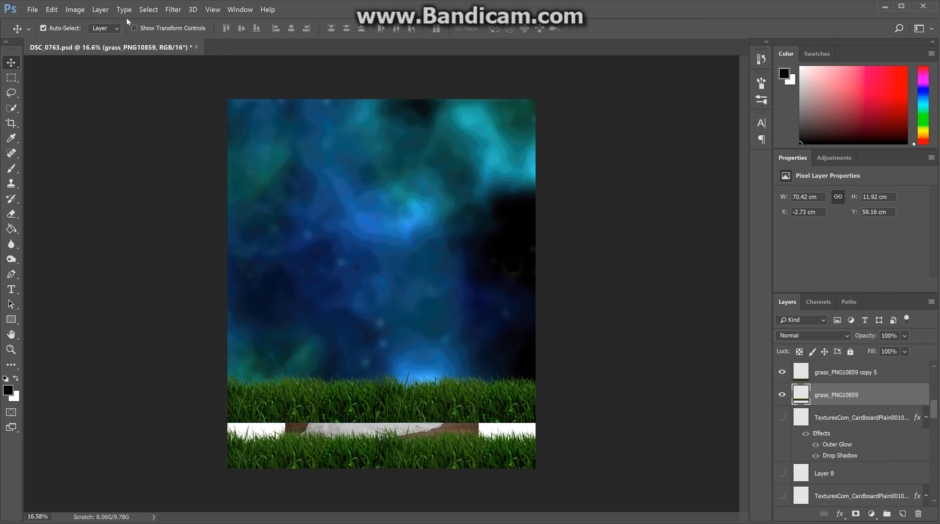
{"action": "left_click", "coordinate": [172, 10]}
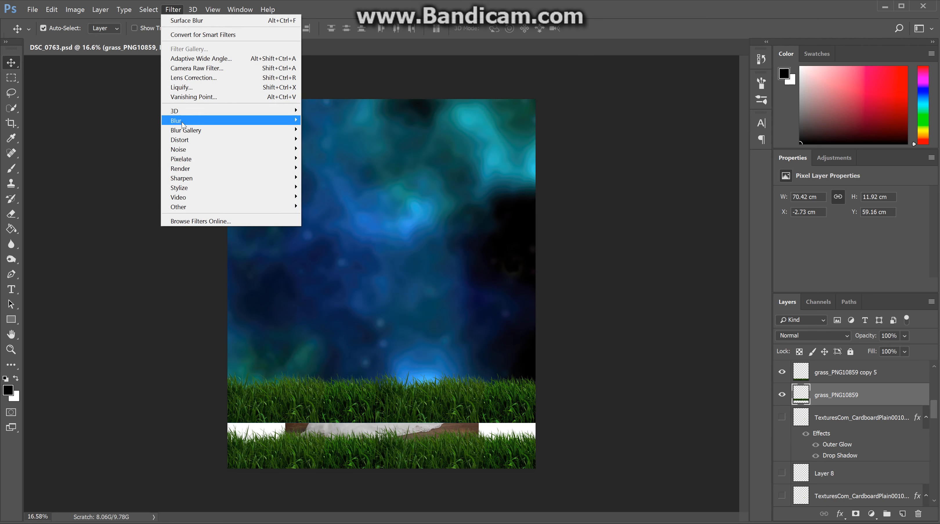
{"action": "mouse_move", "coordinate": [179, 121]}
{"action": "left_click", "coordinate": [331, 158]}
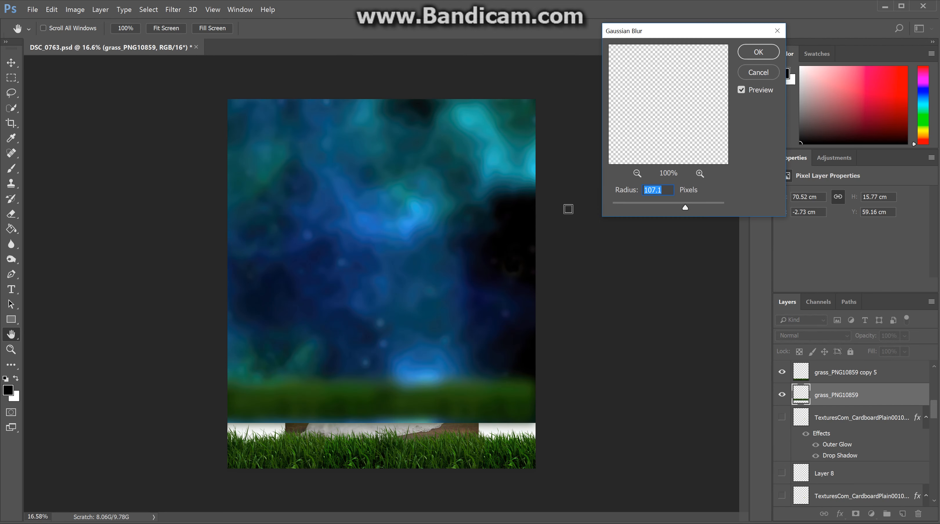
{"action": "left_click", "coordinate": [670, 206]}
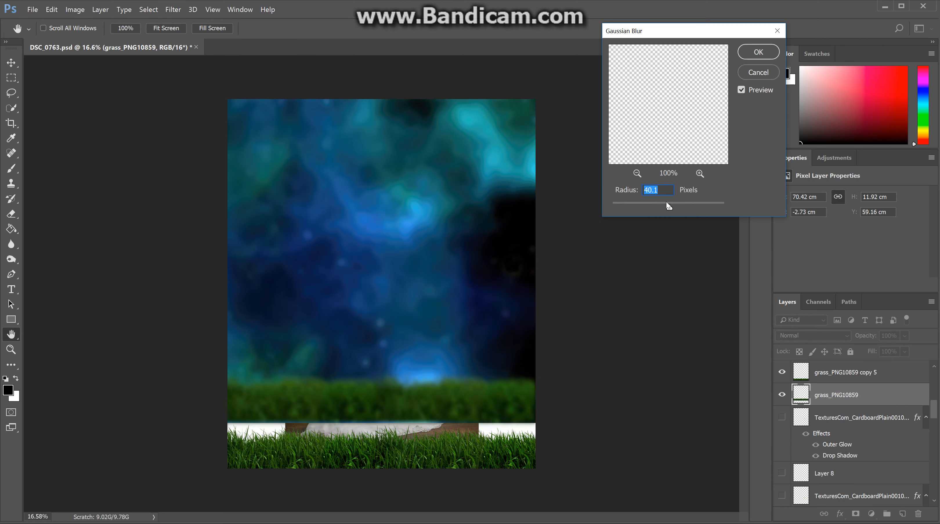
{"action": "left_click", "coordinate": [660, 207]}
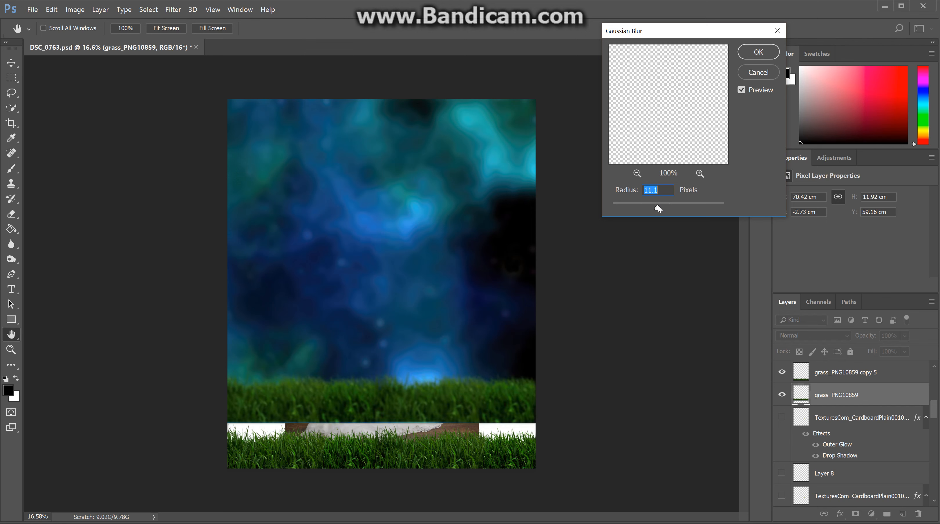
{"action": "left_click", "coordinate": [756, 58]}
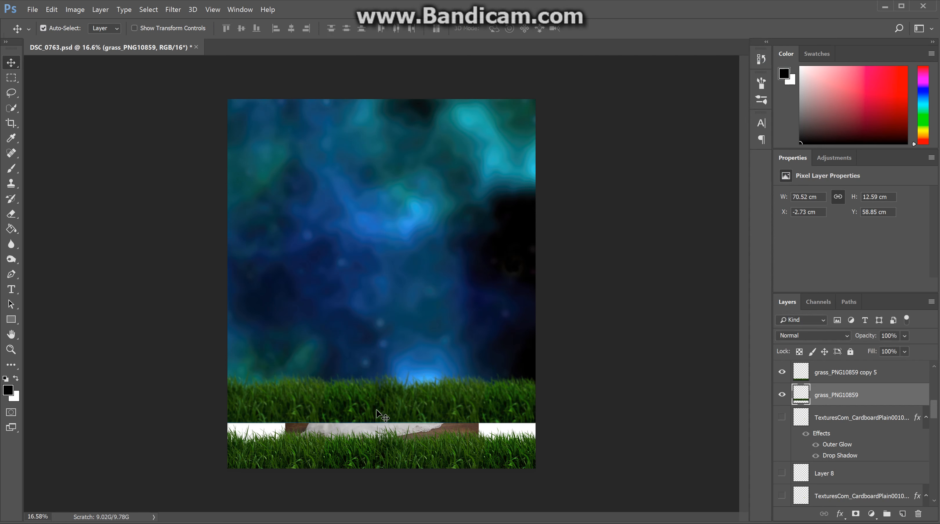
Overlap the sharp grass copy with the upper strip, add further copies down to the canvas bottom, and repeat the blur on the lowest one.
{"action": "left_click_drag", "start_coordinate": [376, 453], "coordinate": [381, 421]}
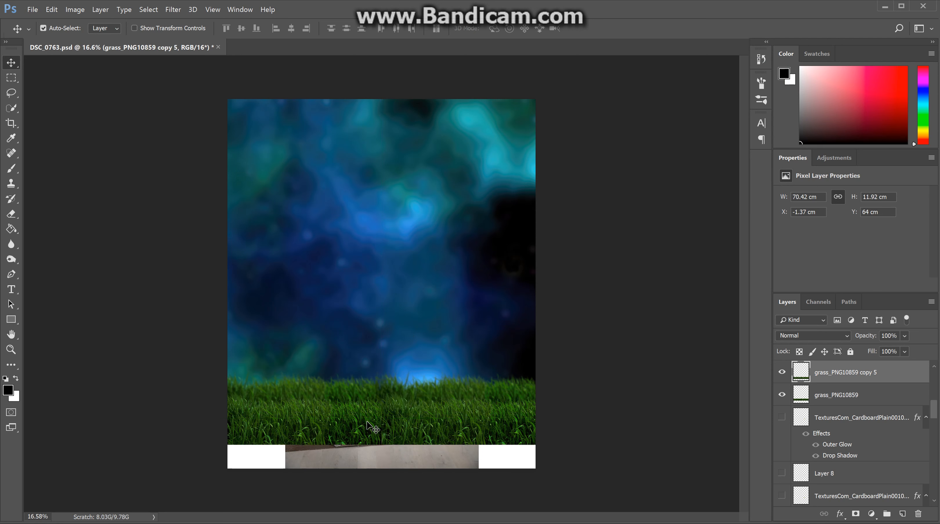
{"action": "left_click_drag", "start_coordinate": [367, 421], "coordinate": [373, 447], "text": "alt"}
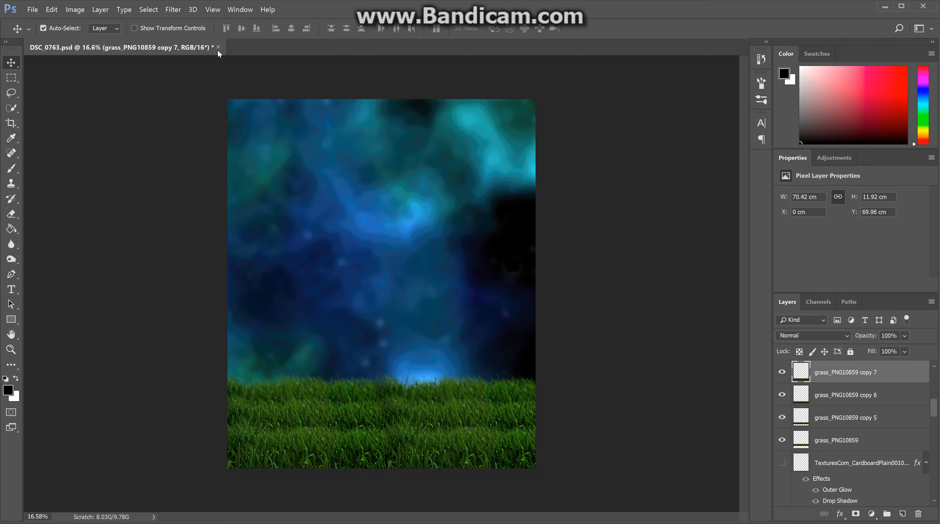
{"action": "left_click", "coordinate": [180, 12]}
{"action": "left_click", "coordinate": [189, 22]}
Darken the lowest grass strip with Brightness/Contrast, setting brightness to -43.
{"action": "left_click", "coordinate": [75, 9]}
{"action": "mouse_move", "coordinate": [83, 35]}
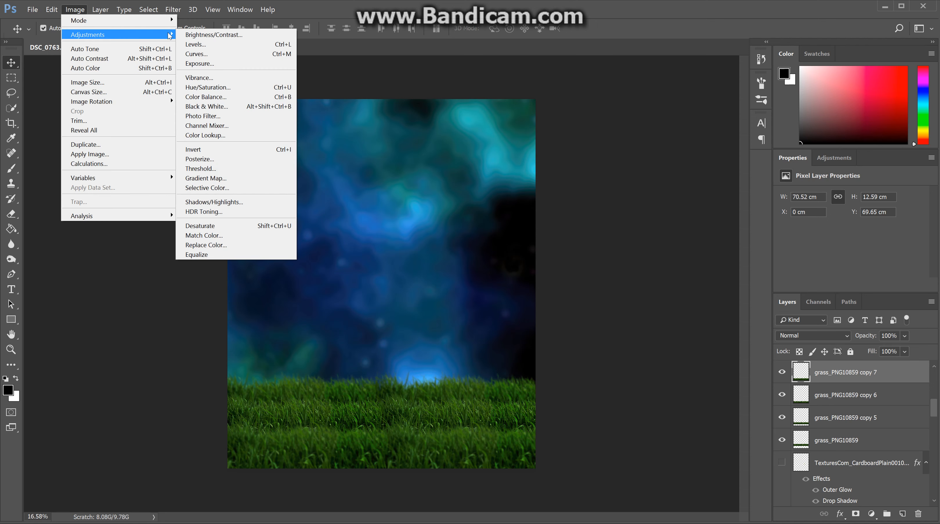
{"action": "left_click", "coordinate": [210, 34]}
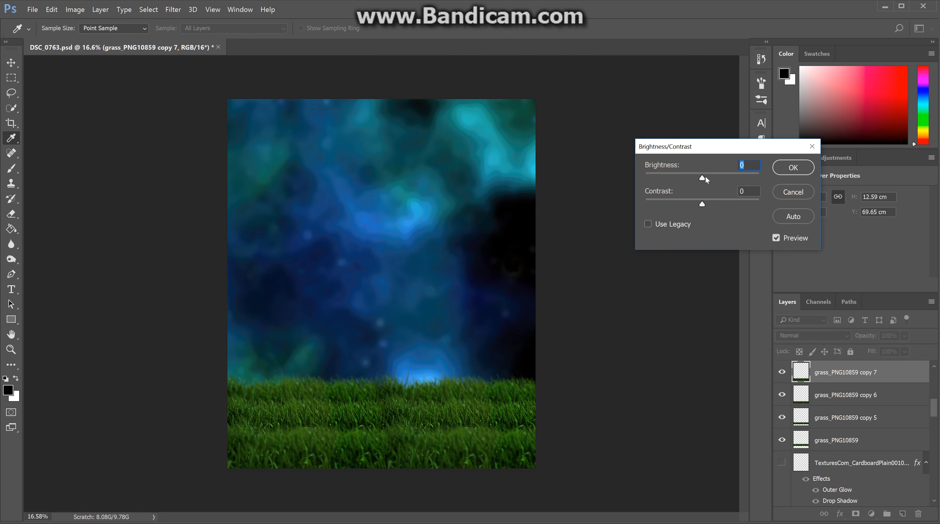
{"action": "left_click_drag", "start_coordinate": [697, 178], "coordinate": [685, 179]}
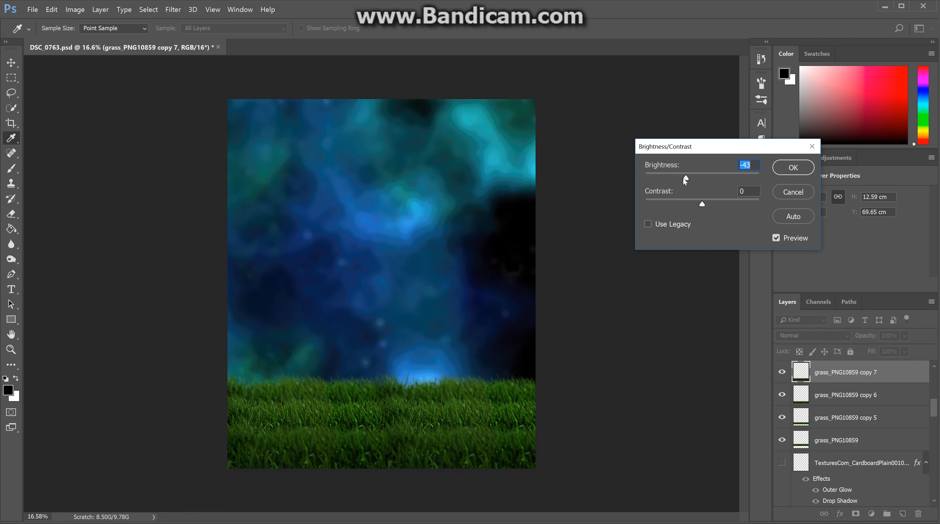
{"action": "left_click", "coordinate": [793, 167]}
{"action": "key", "text": "v"}
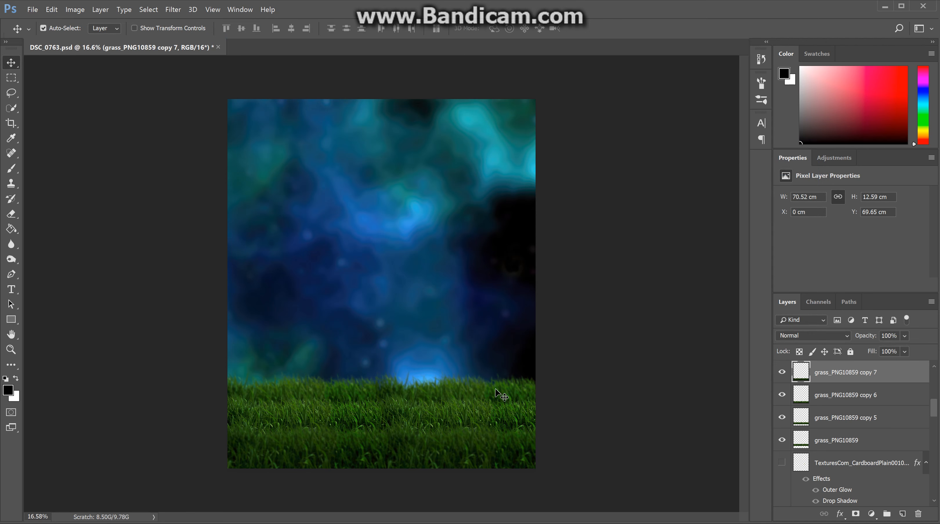
Darken the farthest grass strip along the horizon with Brightness/Contrast, setting brightness to -67.
{"action": "left_click", "coordinate": [496, 382]}
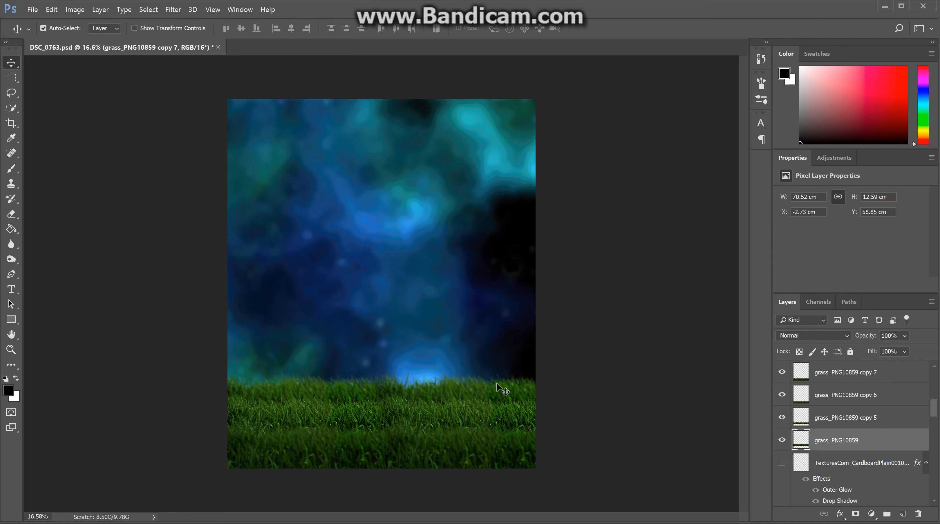
{"action": "left_click", "coordinate": [70, 9]}
{"action": "mouse_move", "coordinate": [139, 36]}
{"action": "left_click", "coordinate": [194, 35]}
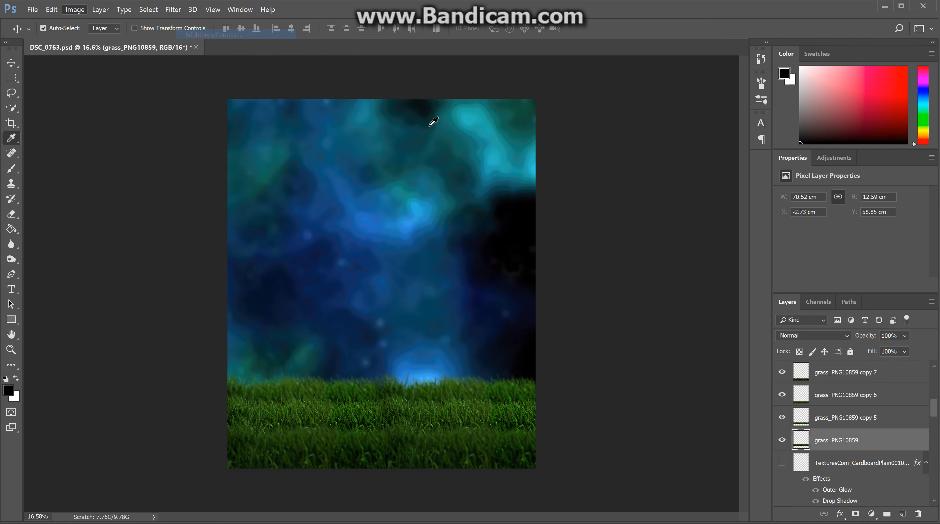
{"action": "left_click_drag", "start_coordinate": [704, 178], "coordinate": [678, 181]}
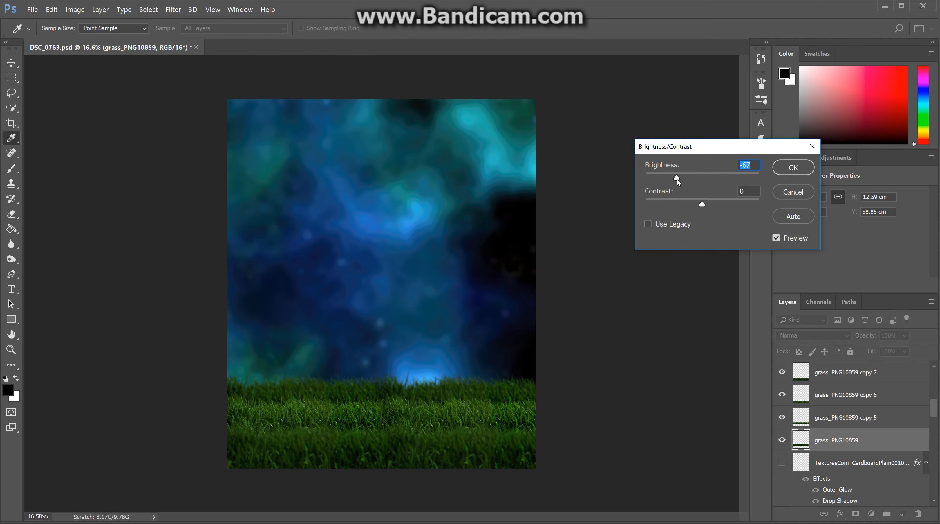
{"action": "left_click", "coordinate": [796, 170]}
{"action": "key", "text": "v"}
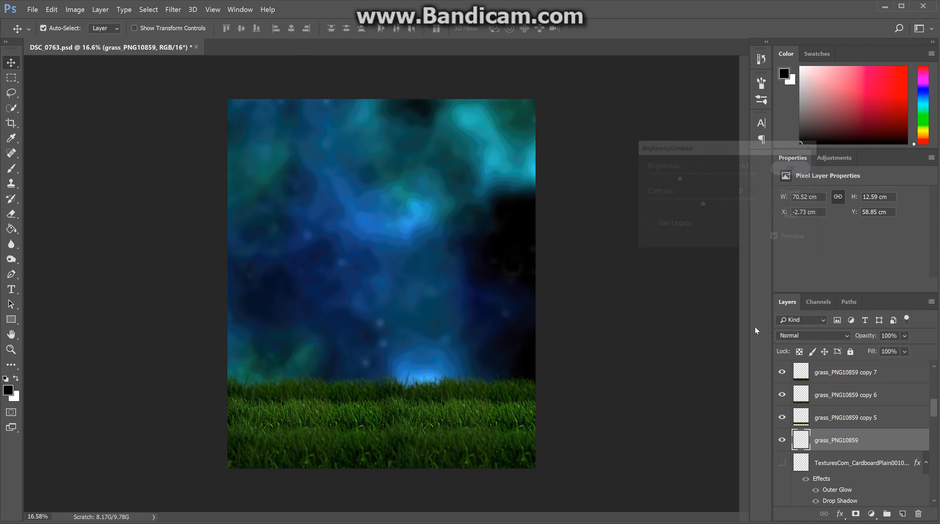
Place the bush_PNG7217 image from the Desktop into the composite as an embedded object.
{"action": "scroll", "coordinate": [811, 432], "scroll_direction": "up", "scroll_amount": 5}
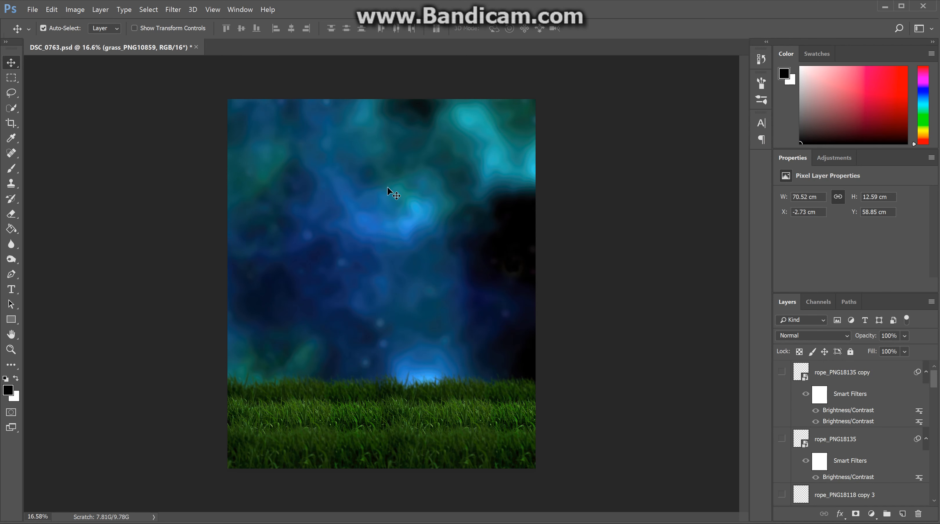
{"action": "left_click", "coordinate": [32, 10]}
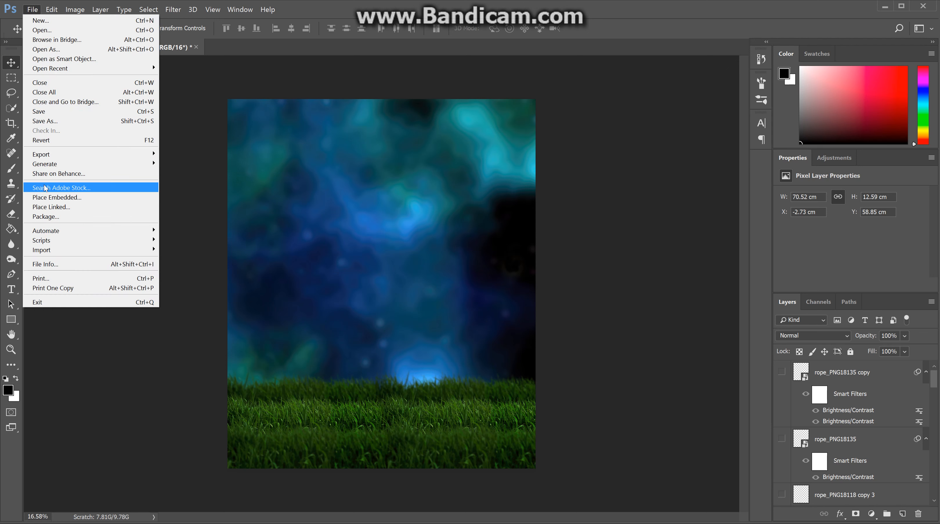
{"action": "left_click", "coordinate": [46, 197]}
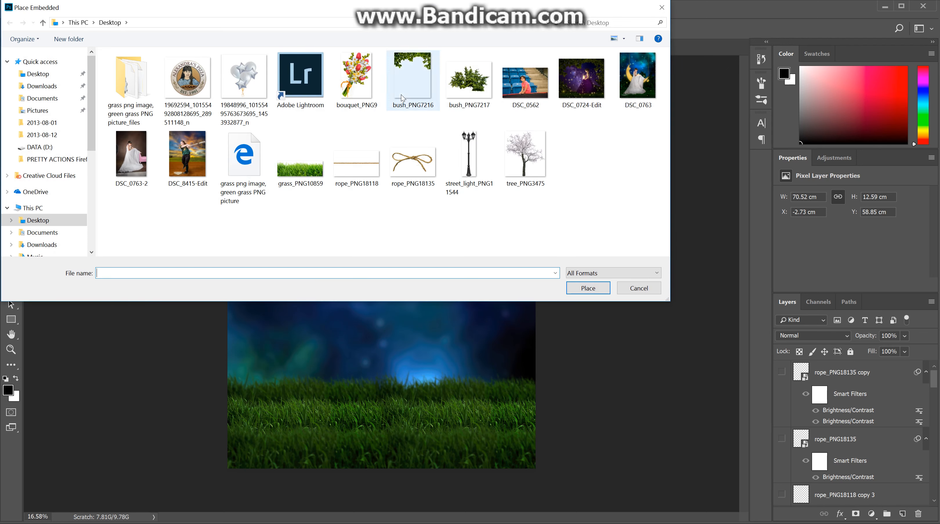
{"action": "left_click", "coordinate": [476, 92]}
{"action": "left_click", "coordinate": [604, 289]}
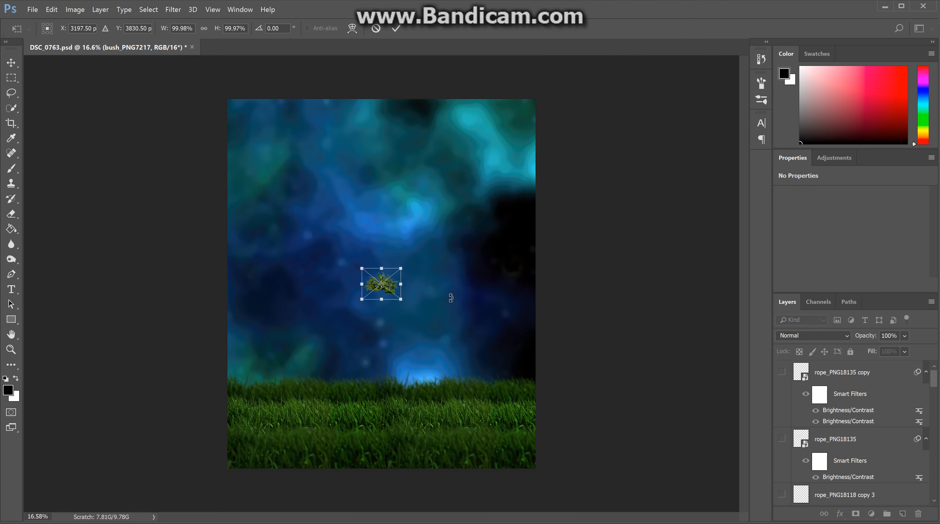
Enlarge the bush to about 715%, tilt it counter-clockwise, and set it on the horizon grass left of centre.
{"action": "left_click_drag", "start_coordinate": [403, 269], "coordinate": [452, 139]}
{"action": "left_click_drag", "start_coordinate": [414, 289], "coordinate": [362, 360]}
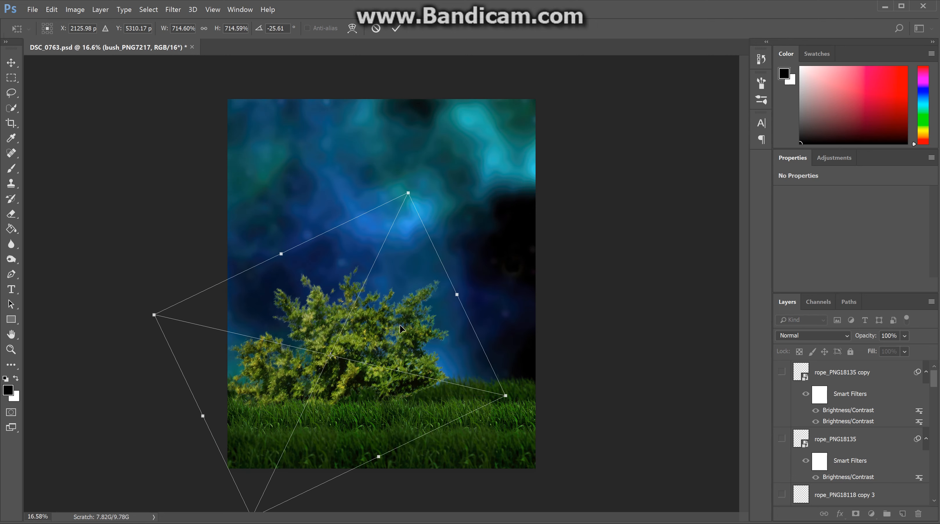
{"action": "left_click_drag", "start_coordinate": [402, 322], "coordinate": [431, 299]}
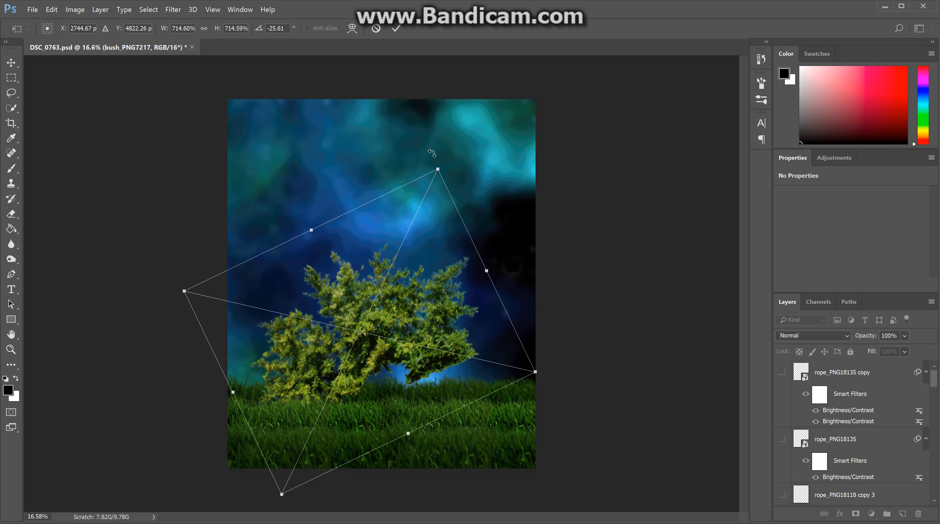
{"action": "left_click_drag", "start_coordinate": [432, 153], "coordinate": [399, 143]}
{"action": "left_click_drag", "start_coordinate": [405, 298], "coordinate": [386, 292]}
{"action": "left_click", "coordinate": [394, 29]}
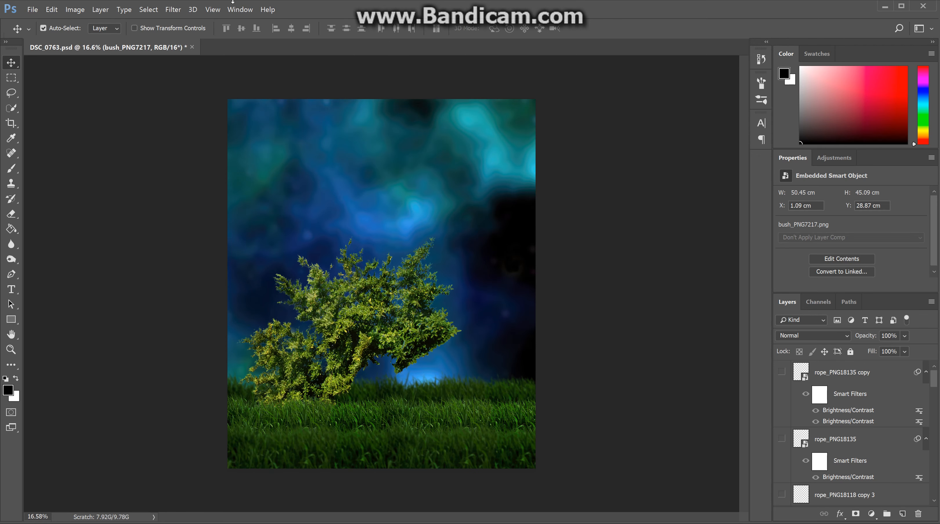
Rasterize the placed bush smart object.
{"action": "left_click", "coordinate": [101, 9]}
{"action": "mouse_move", "coordinate": [147, 219]}
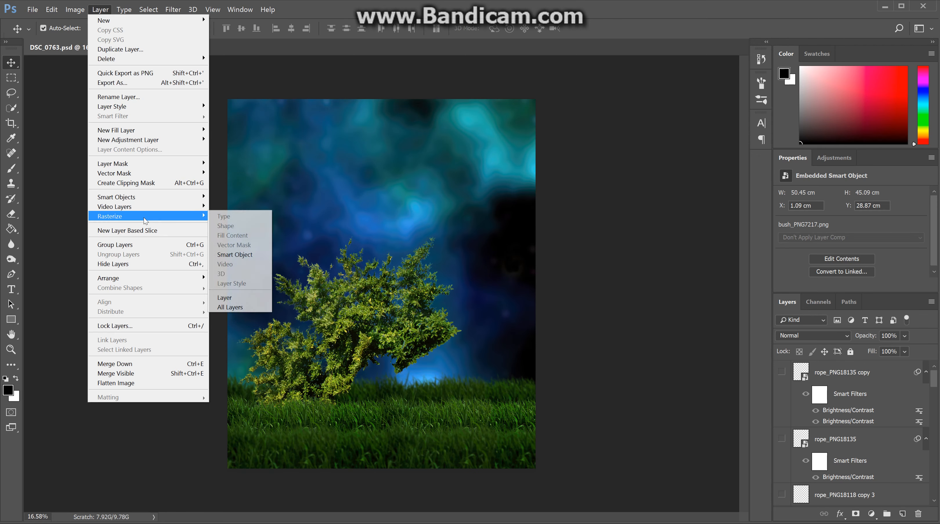
{"action": "left_click", "coordinate": [221, 254]}
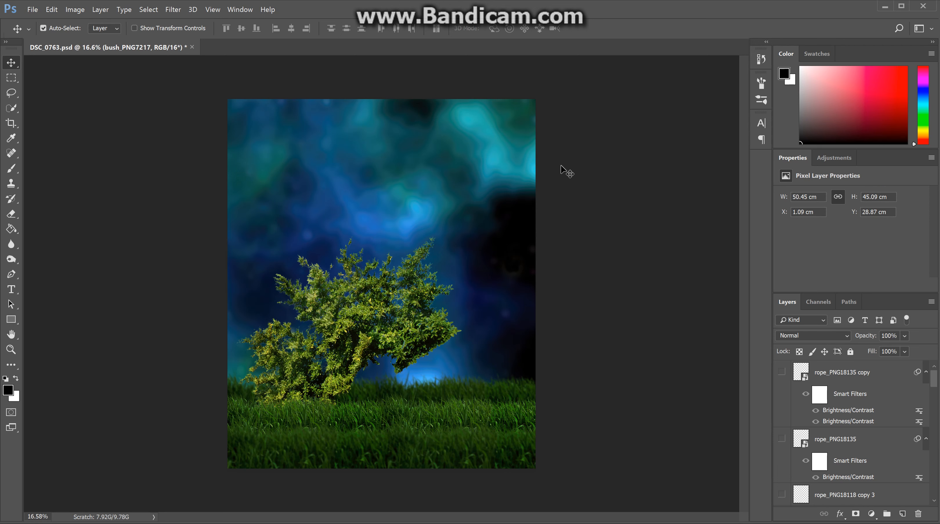
Duplicate the bush, rotate the copy about 56.5° and shift it right to widen the foliage, and merge both bush layers.
{"action": "key", "text": "ctrl+j"}
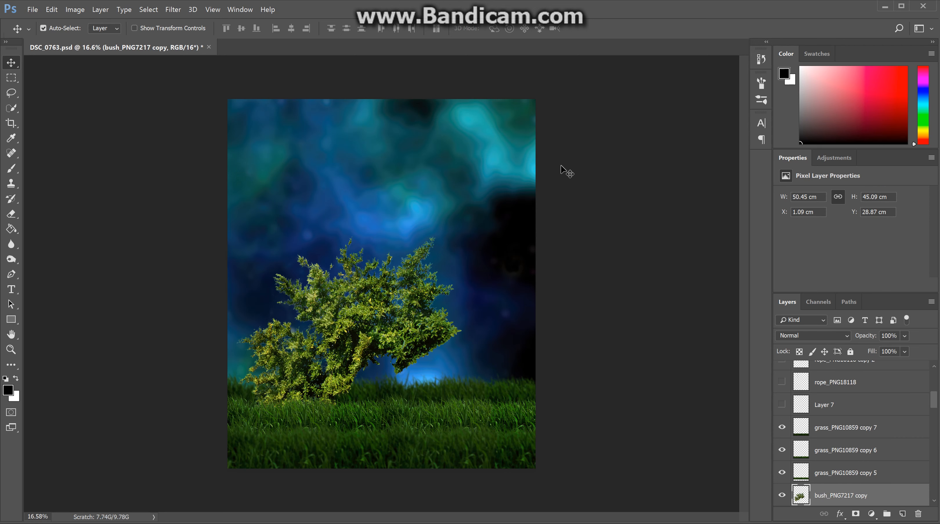
{"action": "key", "text": "ctrl+t"}
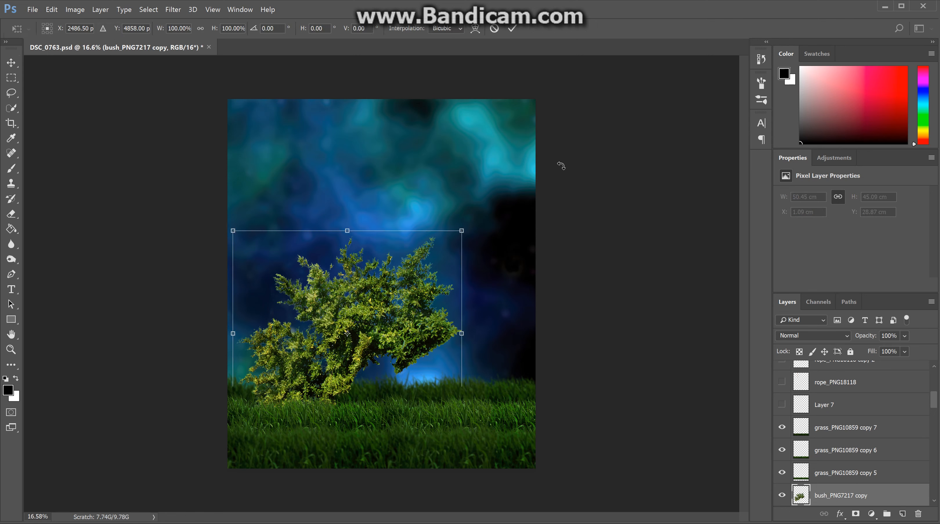
{"action": "left_click_drag", "start_coordinate": [470, 228], "coordinate": [509, 379]}
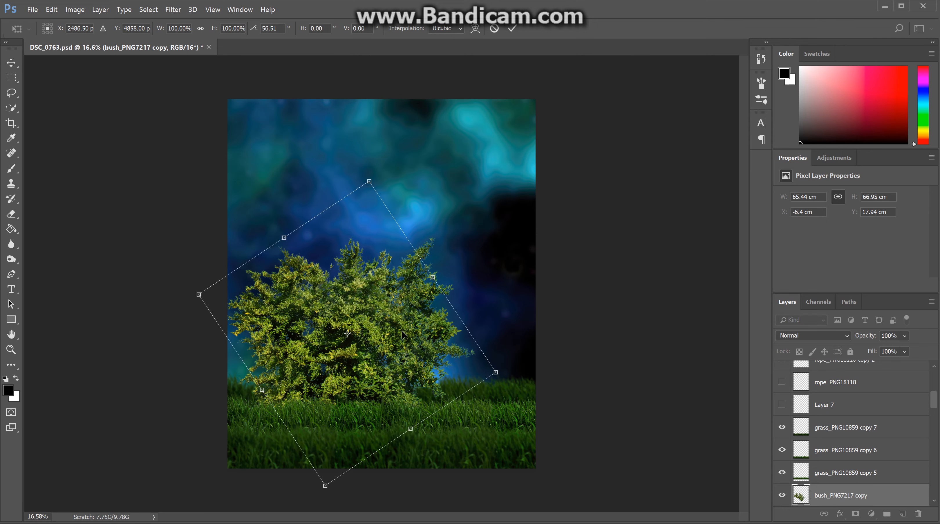
{"action": "left_click_drag", "start_coordinate": [403, 331], "coordinate": [474, 352]}
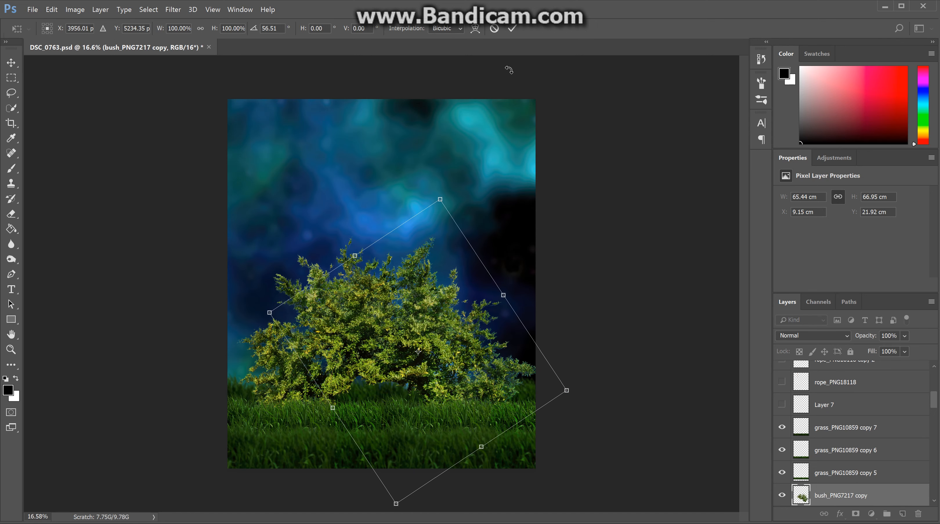
{"action": "left_click", "coordinate": [513, 29]}
{"action": "key", "text": "ctrl+e"}
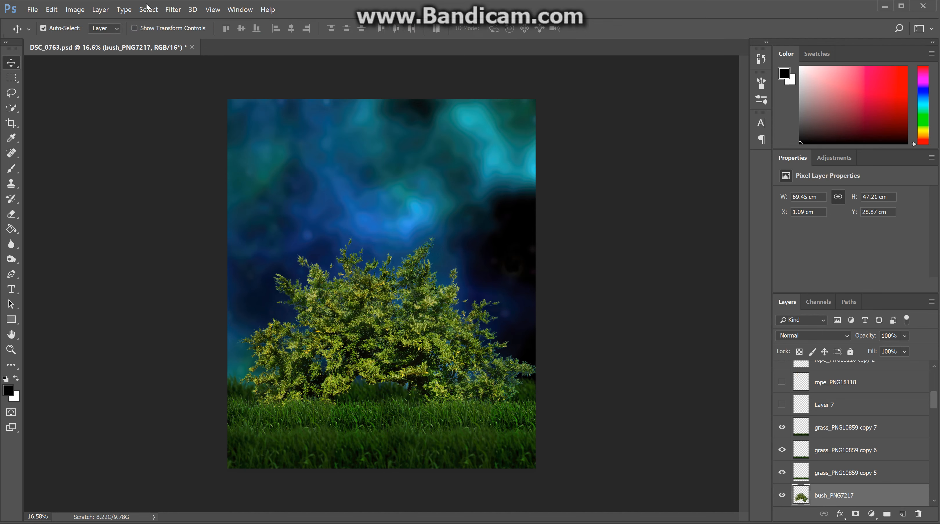
Blur the merged bush with a Gaussian Blur of 29.1 pixels radius.
{"action": "left_click", "coordinate": [173, 9]}
{"action": "mouse_move", "coordinate": [235, 120]}
{"action": "left_click", "coordinate": [330, 159]}
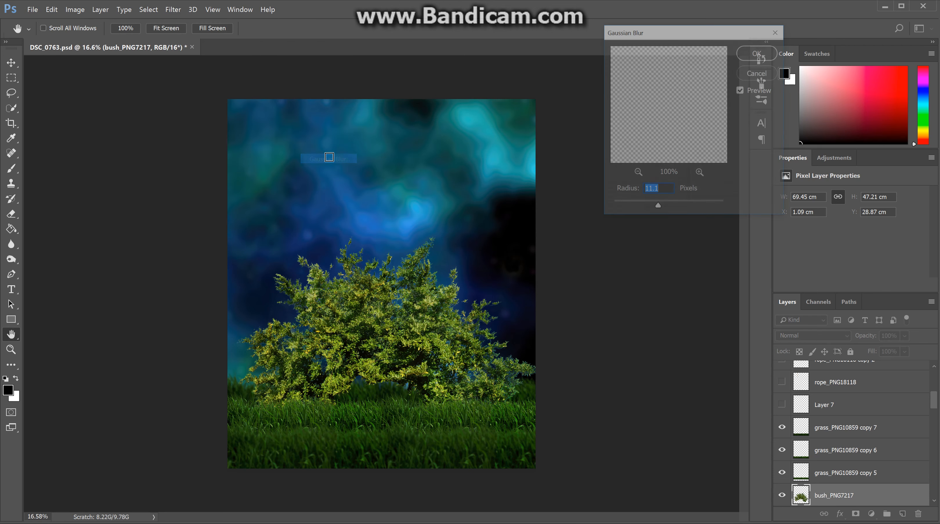
{"action": "left_click_drag", "start_coordinate": [658, 207], "coordinate": [664, 206]}
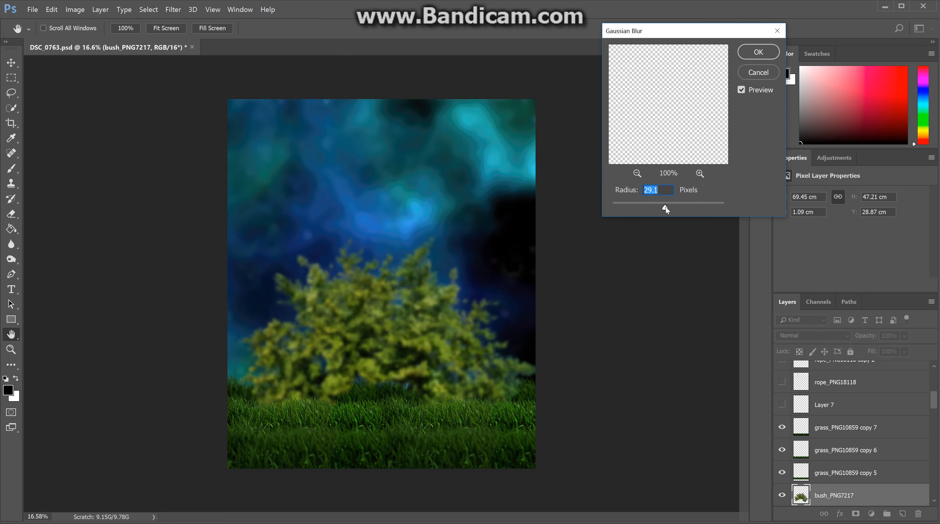
{"action": "left_click", "coordinate": [757, 52]}
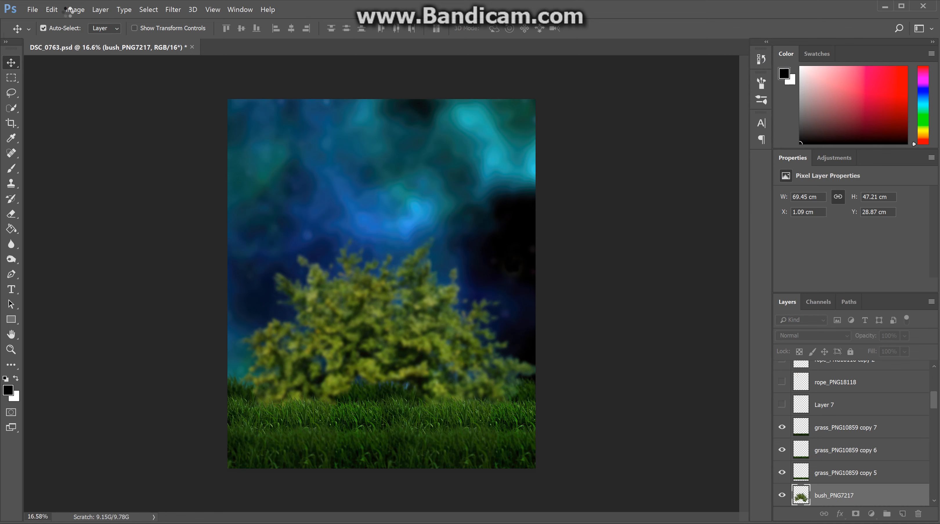
Darken the blurred bush to a brightness of -150 and move its layer beneath the grass layers.
{"action": "left_click", "coordinate": [75, 9]}
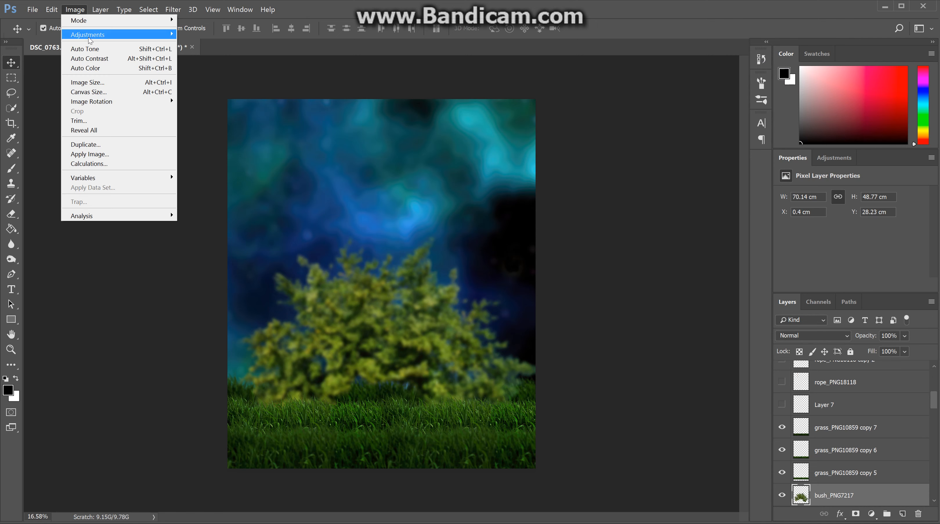
{"action": "mouse_move", "coordinate": [89, 39]}
{"action": "left_click", "coordinate": [214, 35]}
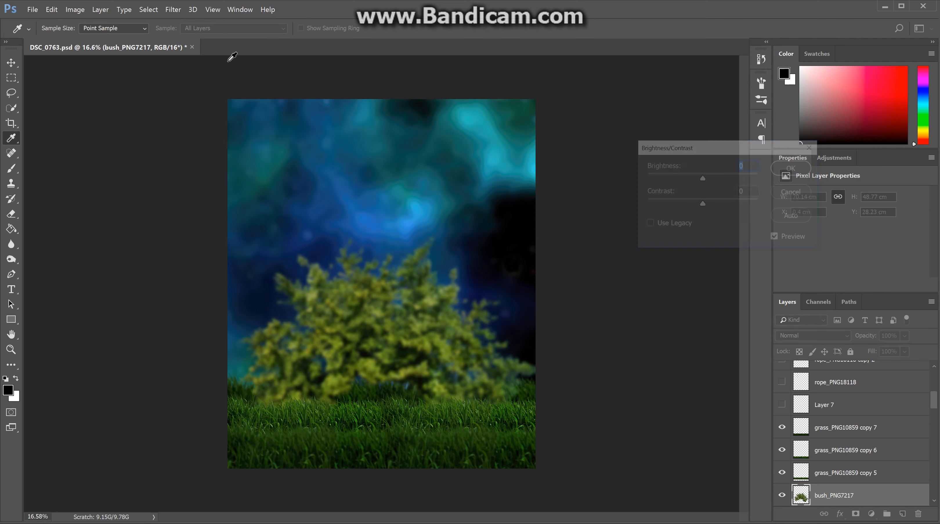
{"action": "left_click_drag", "start_coordinate": [703, 177], "coordinate": [613, 176]}
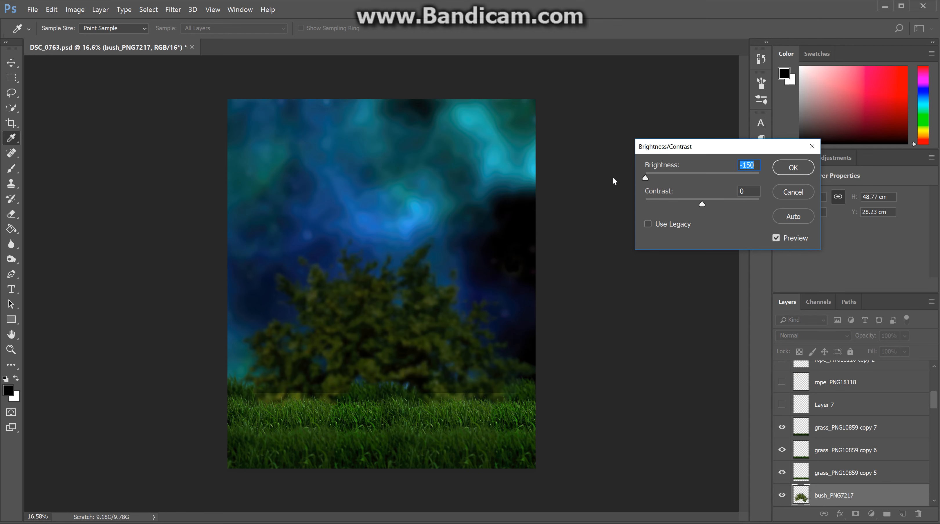
{"action": "left_click", "coordinate": [793, 167]}
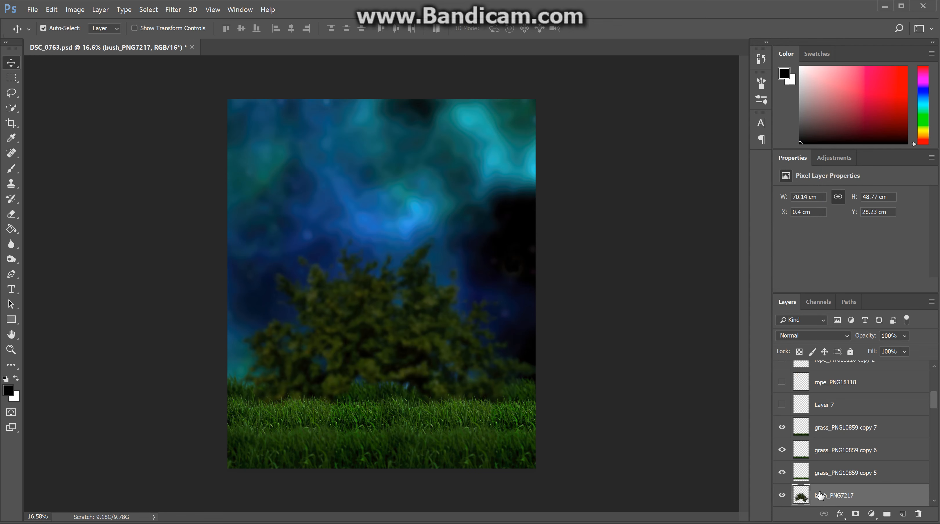
{"action": "left_click_drag", "start_coordinate": [802, 497], "coordinate": [808, 437]}
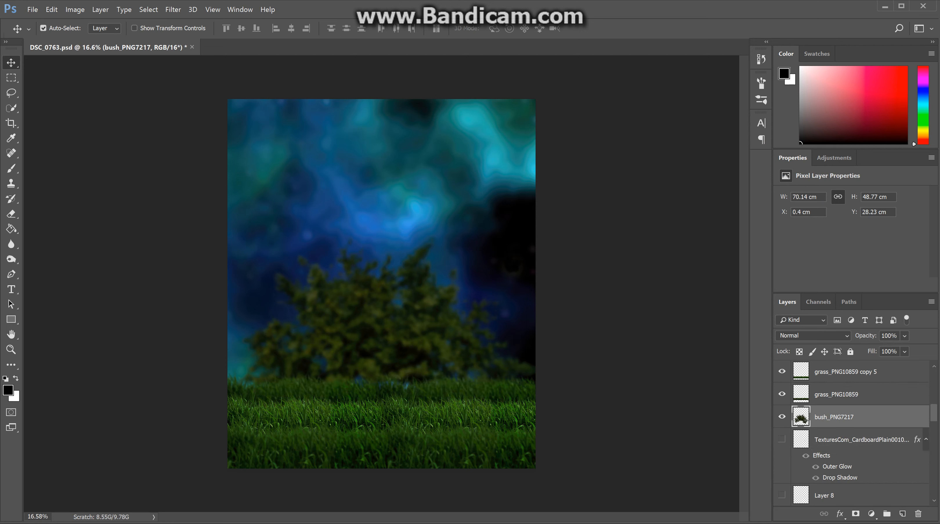
Make the girl's hidden layers visible, from Layer 6 up to Layer 9.
{"action": "left_click_drag", "start_coordinate": [934, 415], "coordinate": [937, 427]}
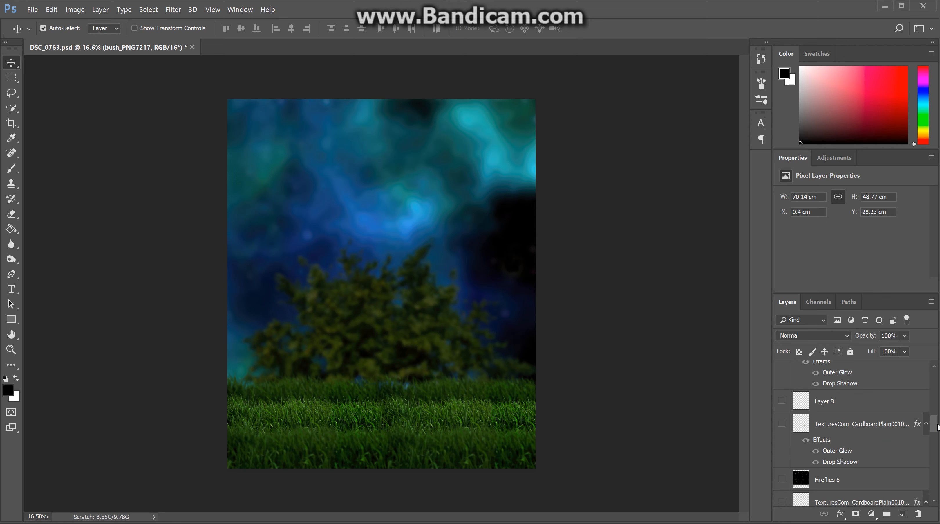
{"action": "left_click", "coordinate": [936, 436]}
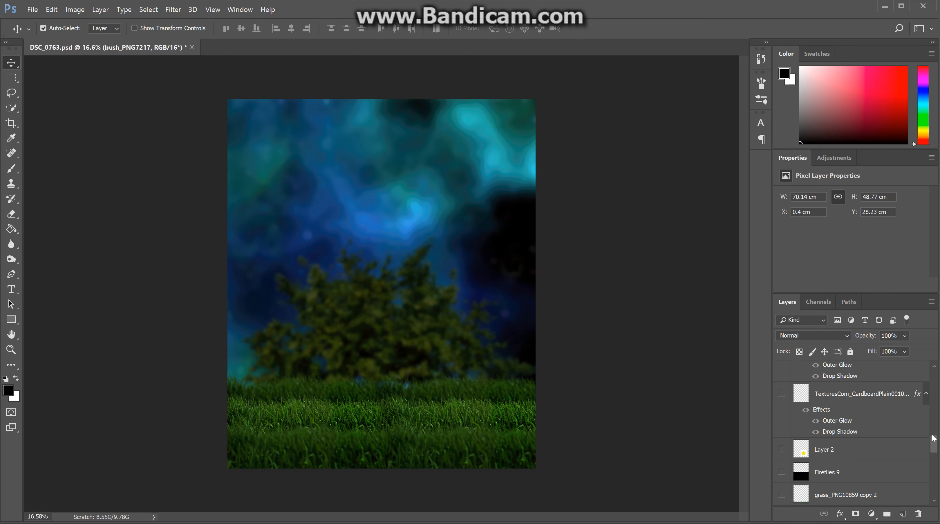
{"action": "left_click_drag", "start_coordinate": [934, 441], "coordinate": [934, 460]}
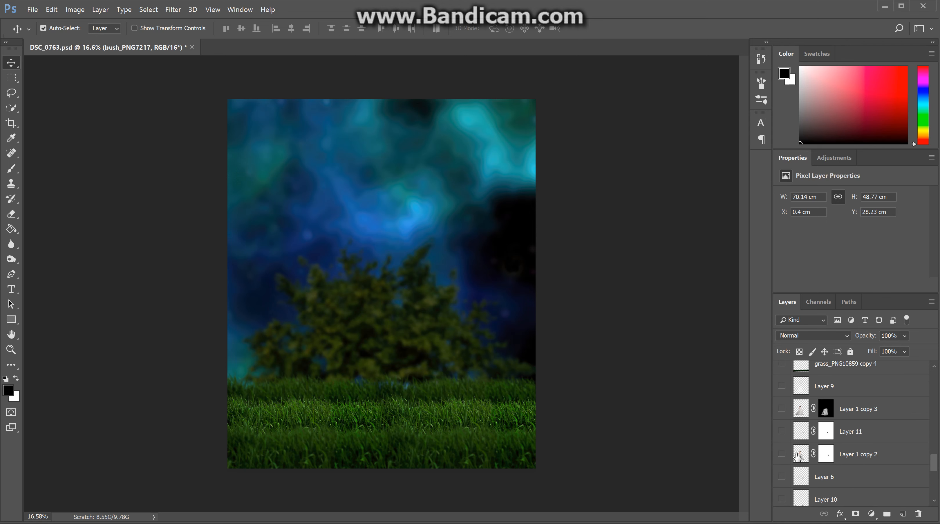
{"action": "left_click", "coordinate": [782, 454]}
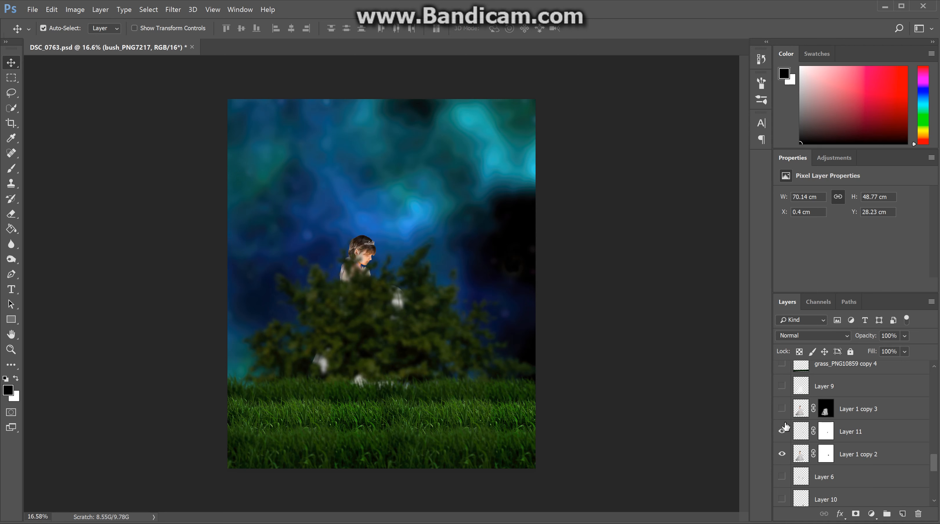
{"action": "left_click", "coordinate": [783, 386]}
Move the girl's layers, Layer 6 through Layer 9, directly above the bush layer and below the grass.
{"action": "left_click", "coordinate": [824, 477], "text": "shift"}
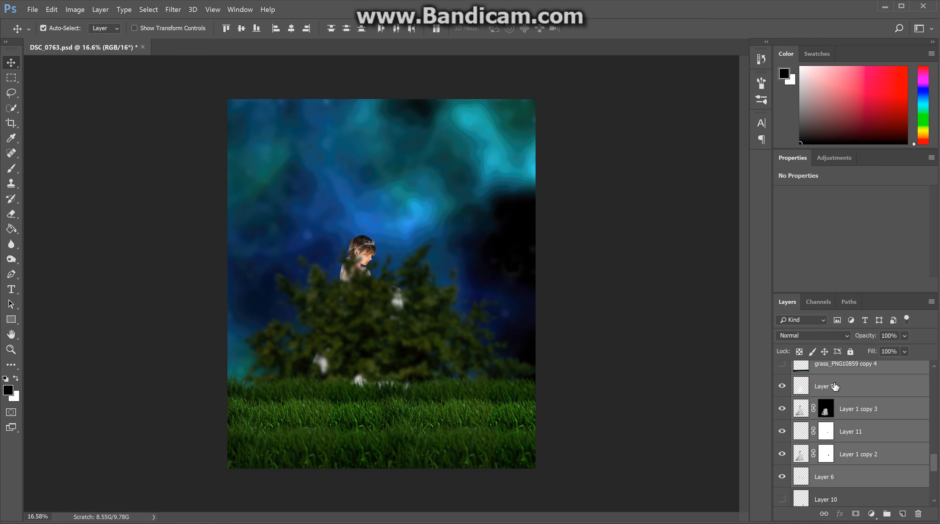
{"action": "left_click", "coordinate": [858, 478]}
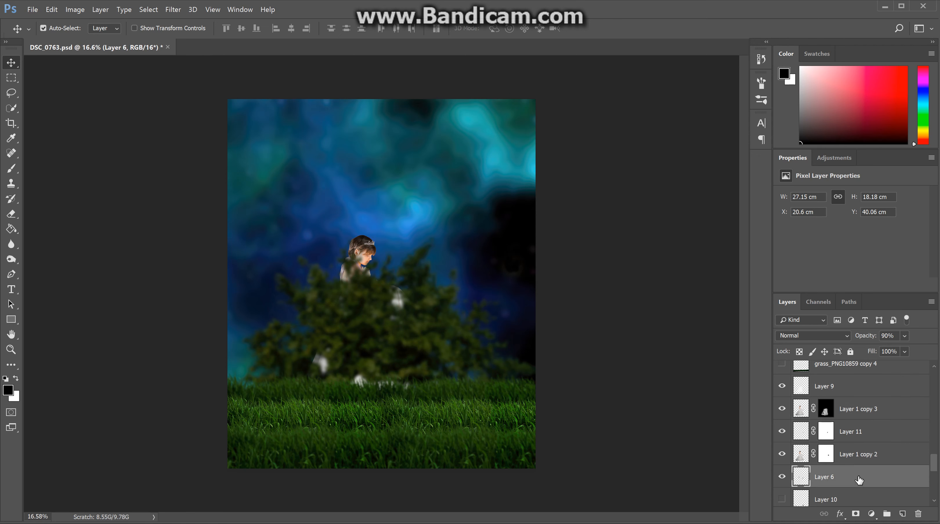
{"action": "left_click", "coordinate": [854, 388], "text": "shift"}
{"action": "left_click_drag", "start_coordinate": [834, 398], "coordinate": [835, 367]}
Make the moon's layers visible: Layer 5, Layer 5 copy and the cardboard texture above them.
{"action": "scroll", "coordinate": [841, 440], "scroll_direction": "down", "scroll_amount": 3}
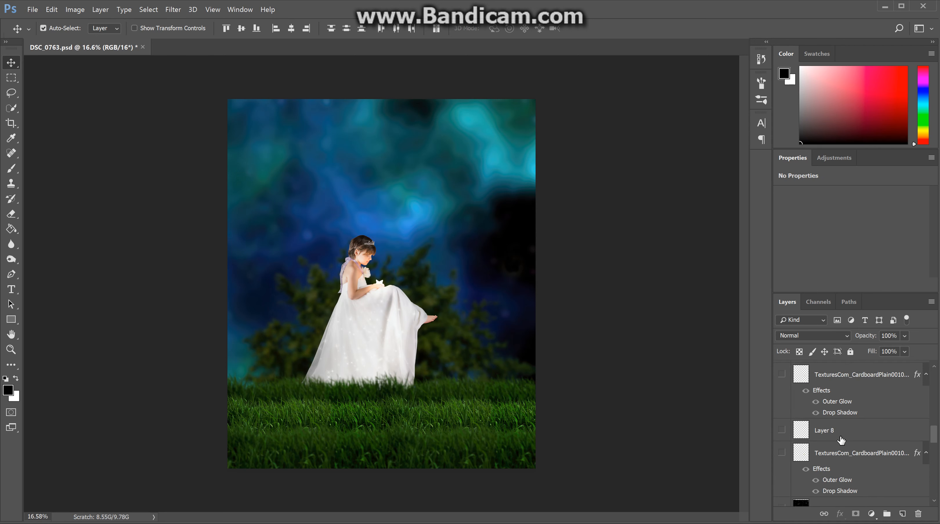
{"action": "scroll", "coordinate": [841, 439], "scroll_direction": "down", "scroll_amount": 6}
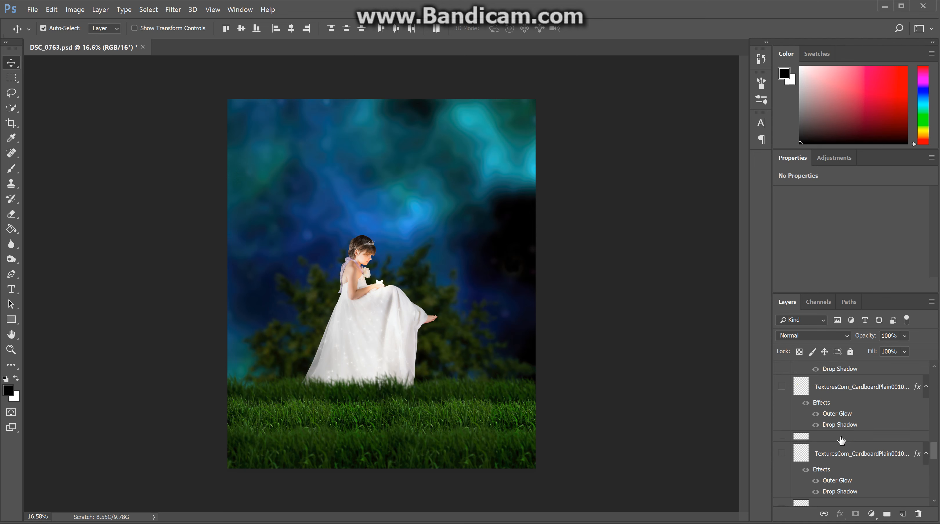
{"action": "scroll", "coordinate": [841, 440], "scroll_direction": "down", "scroll_amount": 2}
{"action": "scroll", "coordinate": [841, 439], "scroll_direction": "up", "scroll_amount": 4}
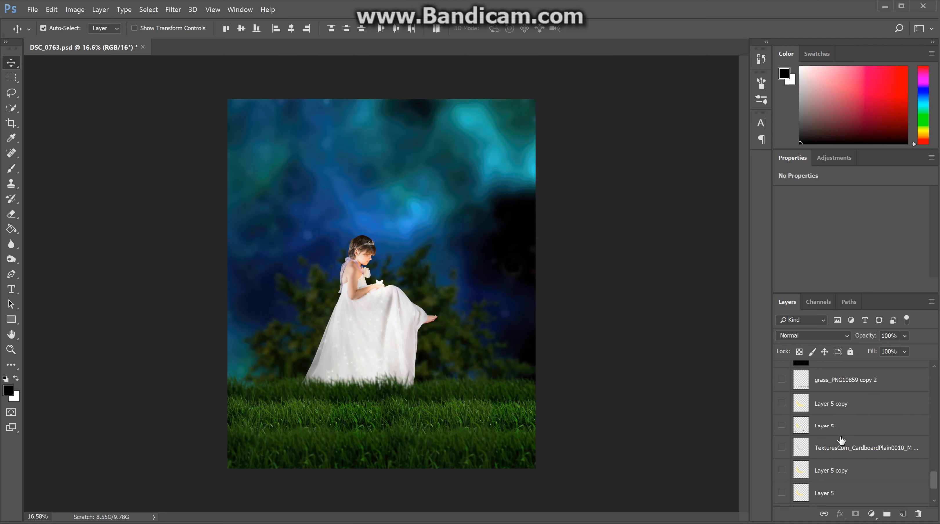
{"action": "left_click", "coordinate": [782, 471]}
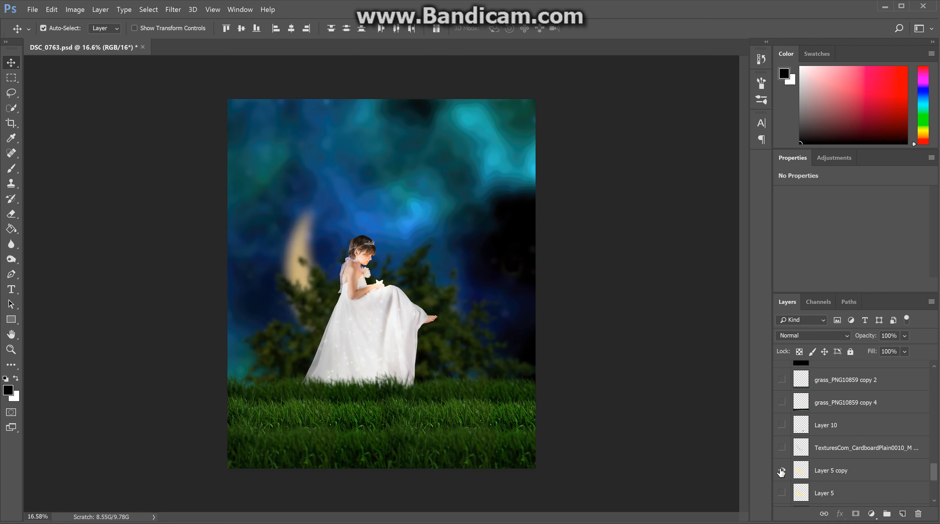
{"action": "left_click", "coordinate": [782, 493]}
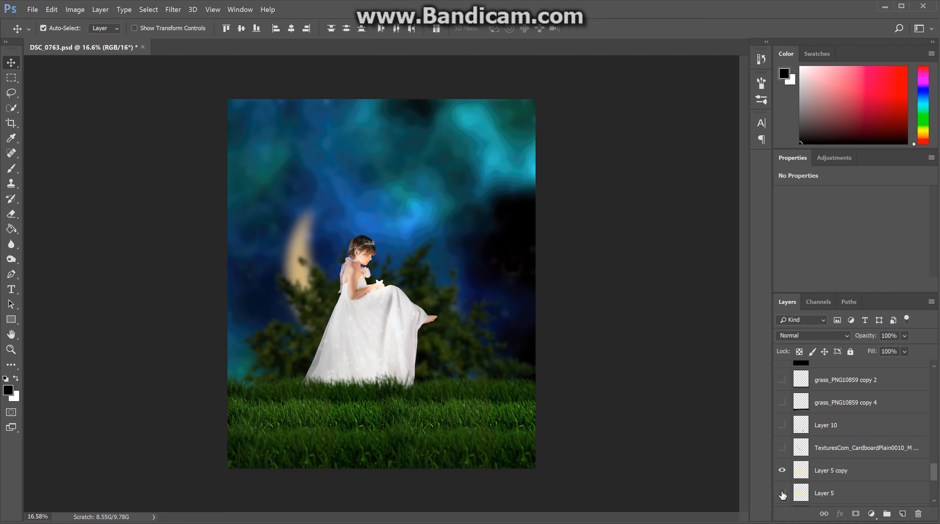
{"action": "left_click", "coordinate": [783, 447]}
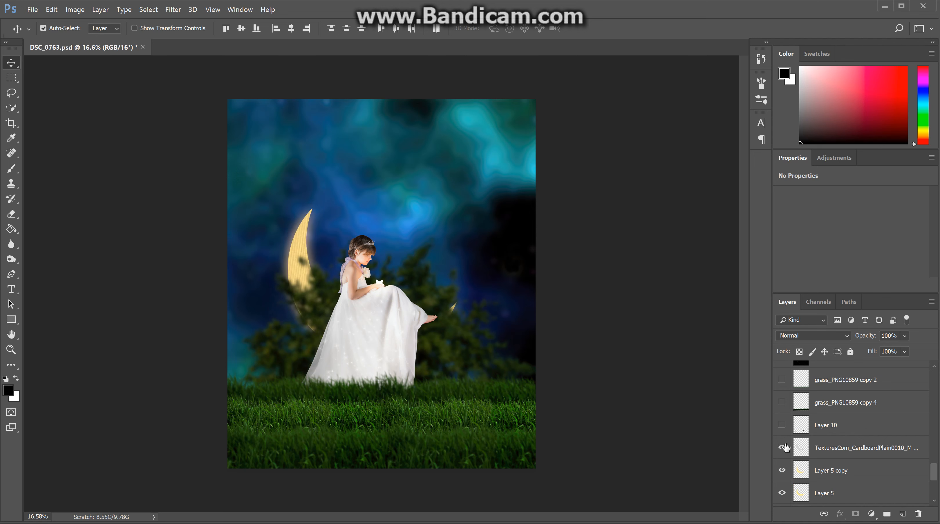
Move the three moon layers up the stack, in front of the girl and among the rope layers.
{"action": "left_click", "coordinate": [820, 493]}
{"action": "left_click", "coordinate": [820, 454], "text": "shift"}
{"action": "left_click_drag", "start_coordinate": [820, 454], "coordinate": [828, 384]}
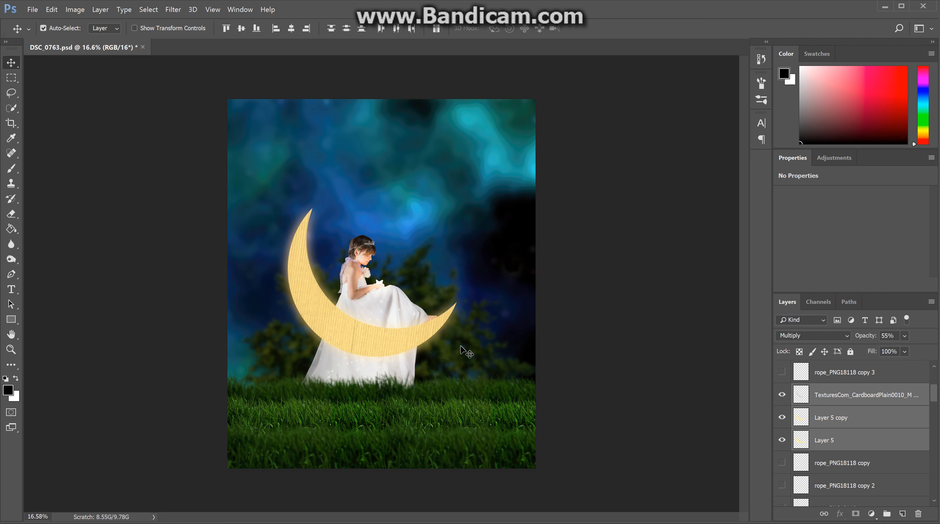
Set the moon's cardboard texture layer to Normal blending, trying 100% opacity and undoing it.
{"action": "left_click", "coordinate": [862, 393]}
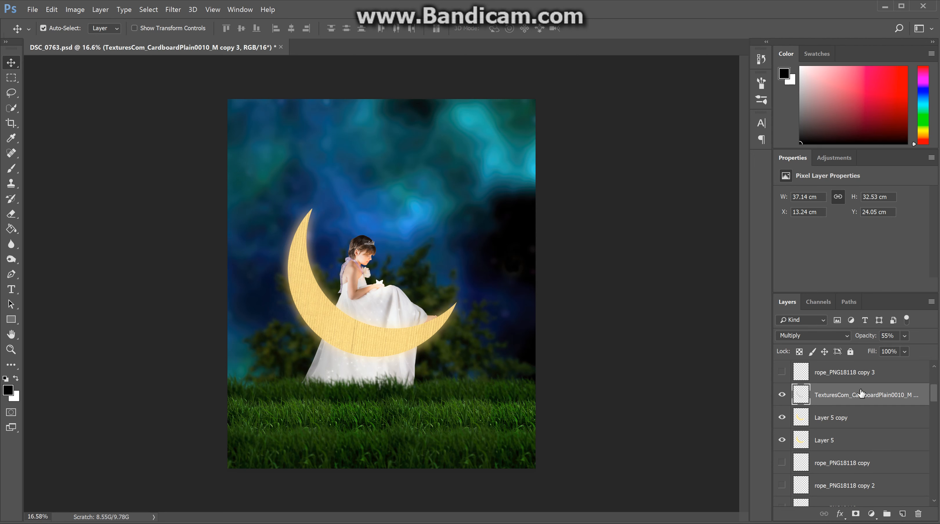
{"action": "left_click", "coordinate": [801, 340]}
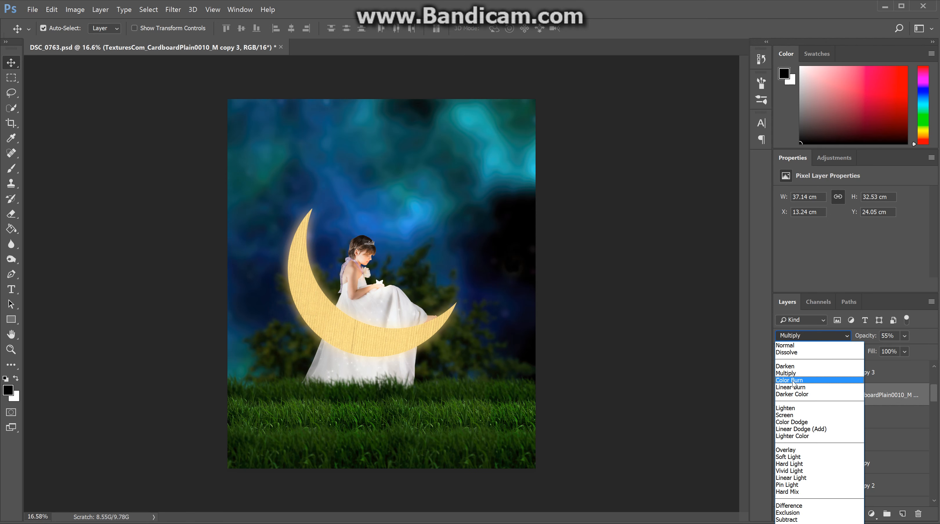
{"action": "left_click", "coordinate": [785, 345]}
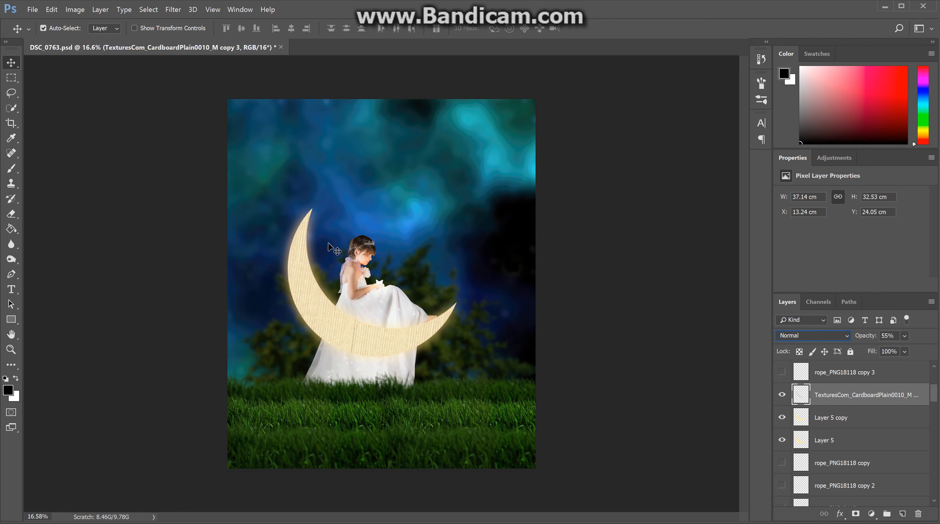
{"action": "left_click_drag", "start_coordinate": [853, 334], "coordinate": [876, 341]}
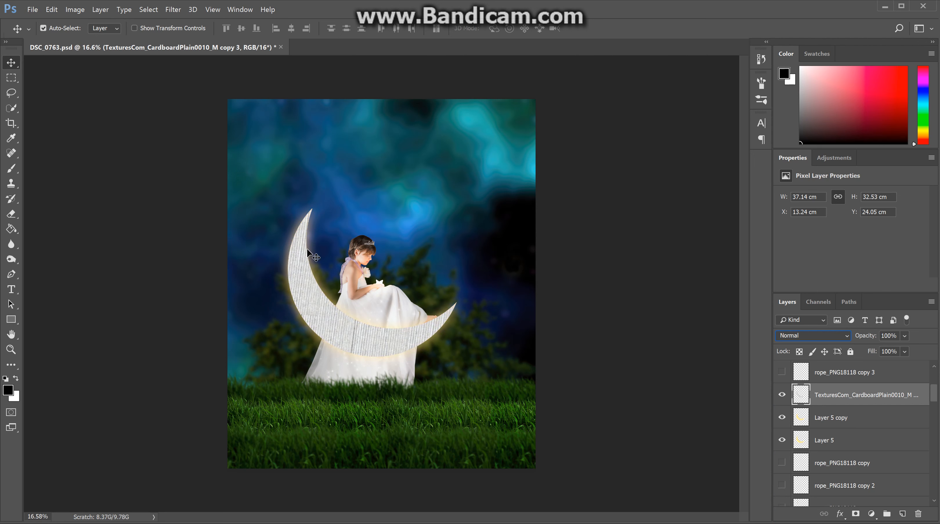
{"action": "key", "text": "ctrl+z"}
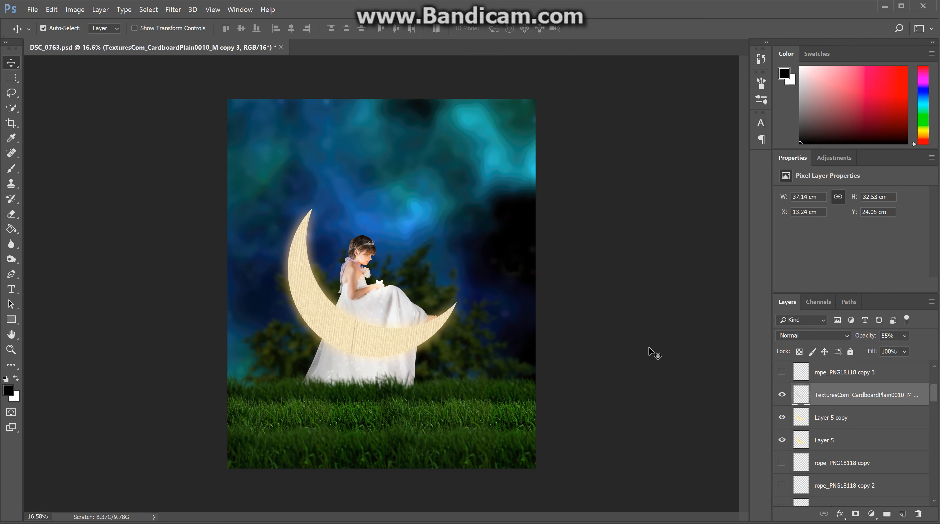
Move the girl's layers, Layer 6 through Layer 9, to the top of the stack, in front of the moon and grass.
{"action": "scroll", "coordinate": [857, 458], "scroll_direction": "down", "scroll_amount": 5}
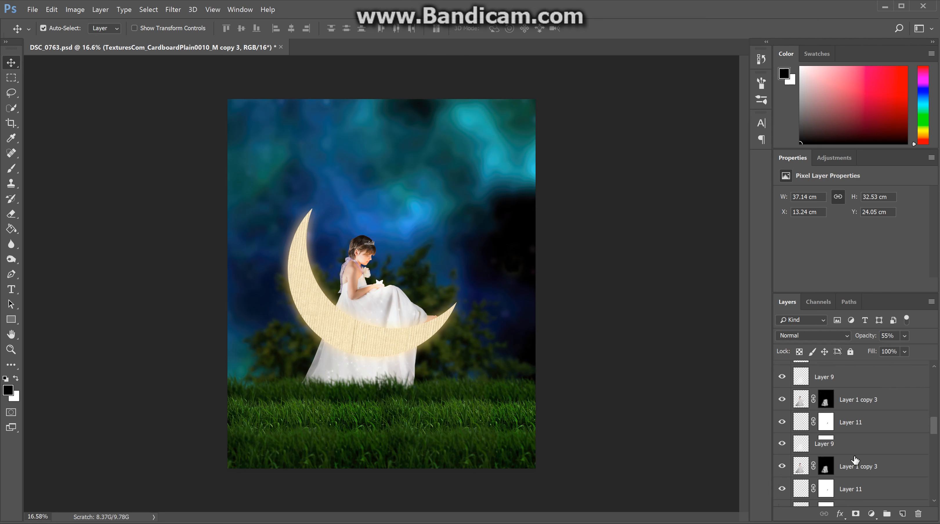
{"action": "left_click", "coordinate": [804, 467]}
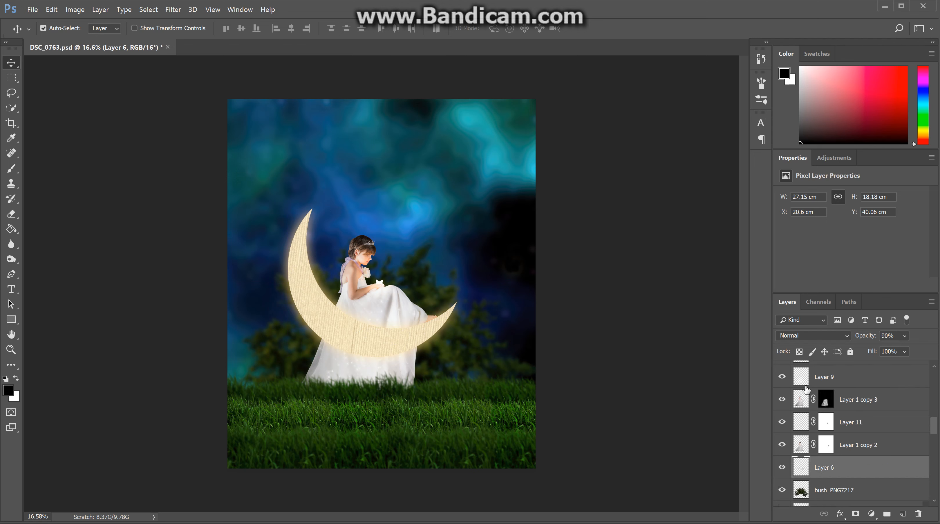
{"action": "left_click", "coordinate": [809, 380], "text": "shift"}
{"action": "left_click_drag", "start_coordinate": [803, 383], "coordinate": [804, 362]}
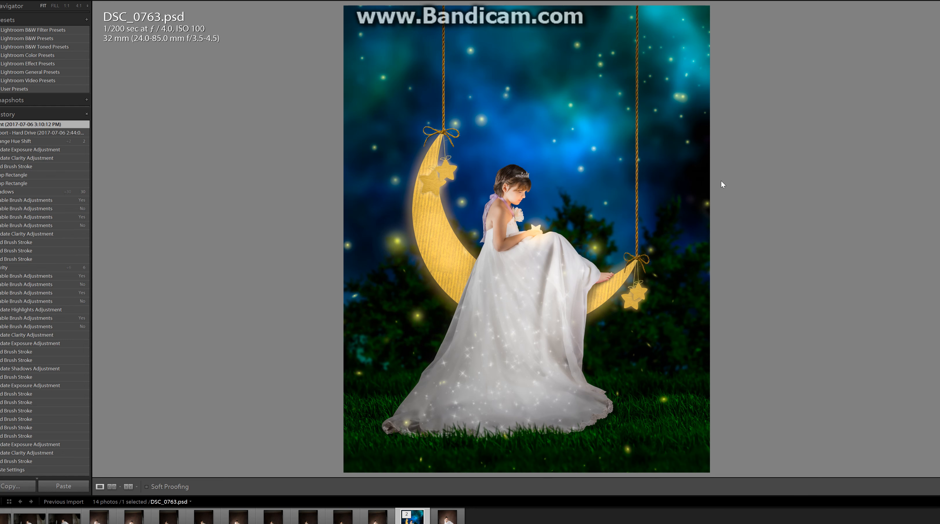
Examine the finished composite in Lightroom and in the Facebook group post, and return to Photoshop.
{"action": "mouse_move", "coordinate": [384, 523]}
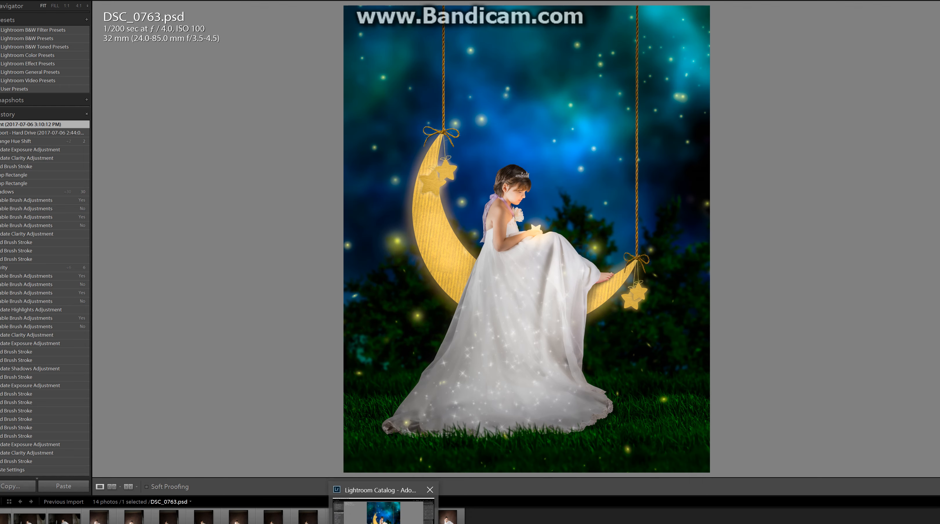
{"action": "left_click", "coordinate": [325, 523]}
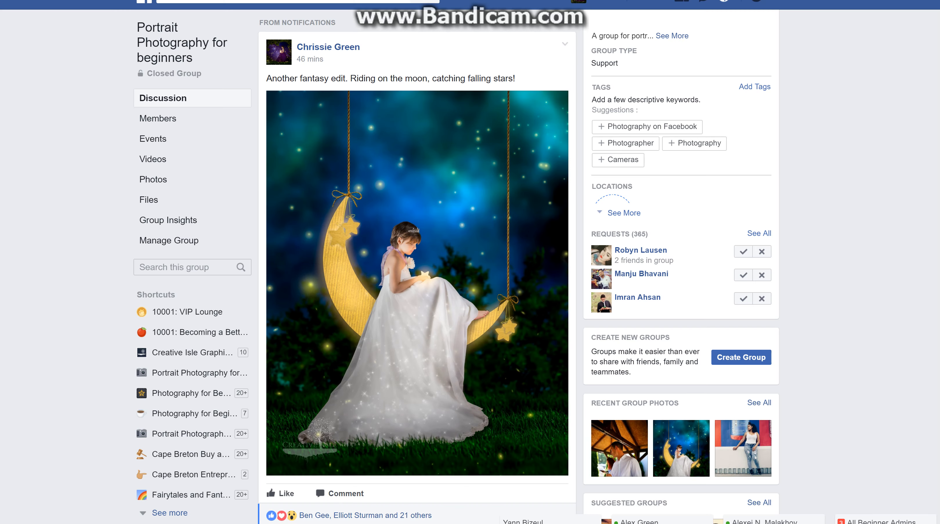
{"action": "left_click", "coordinate": [325, 523]}
{"action": "left_click", "coordinate": [348, 523]}
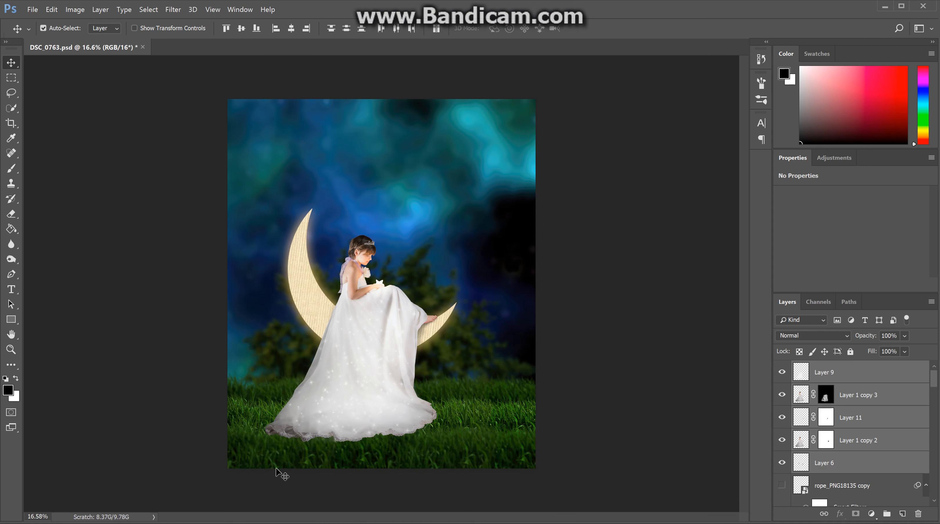